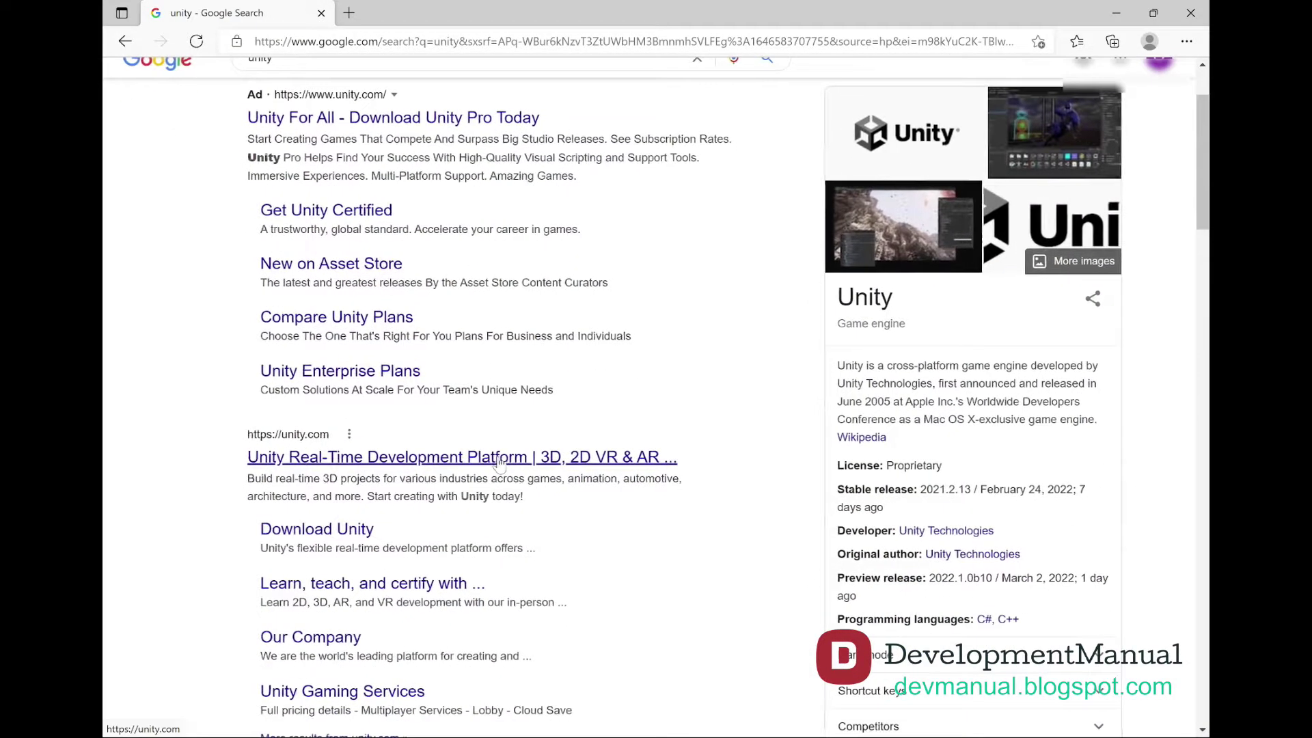
scroll(501, 465, down, 6)
Open the Download - Unity page and download the Unity Hub installer
click(327, 582)
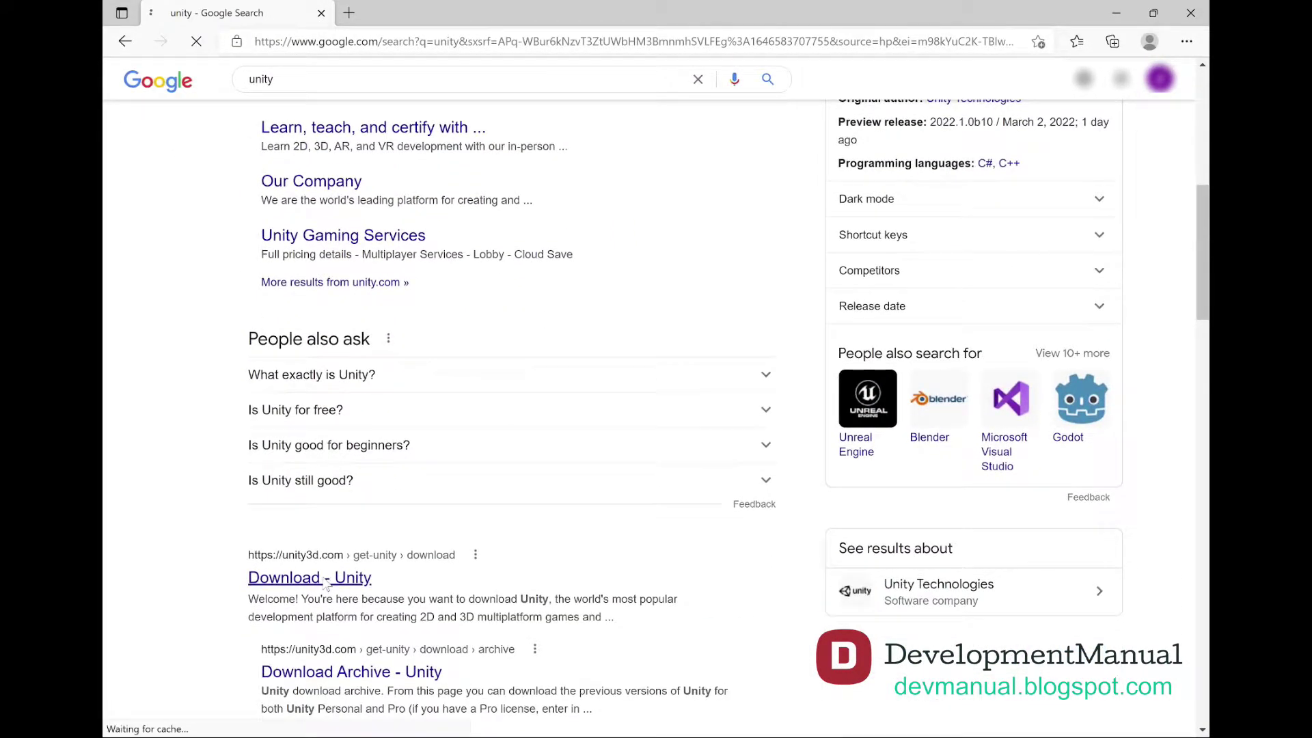
click(457, 45)
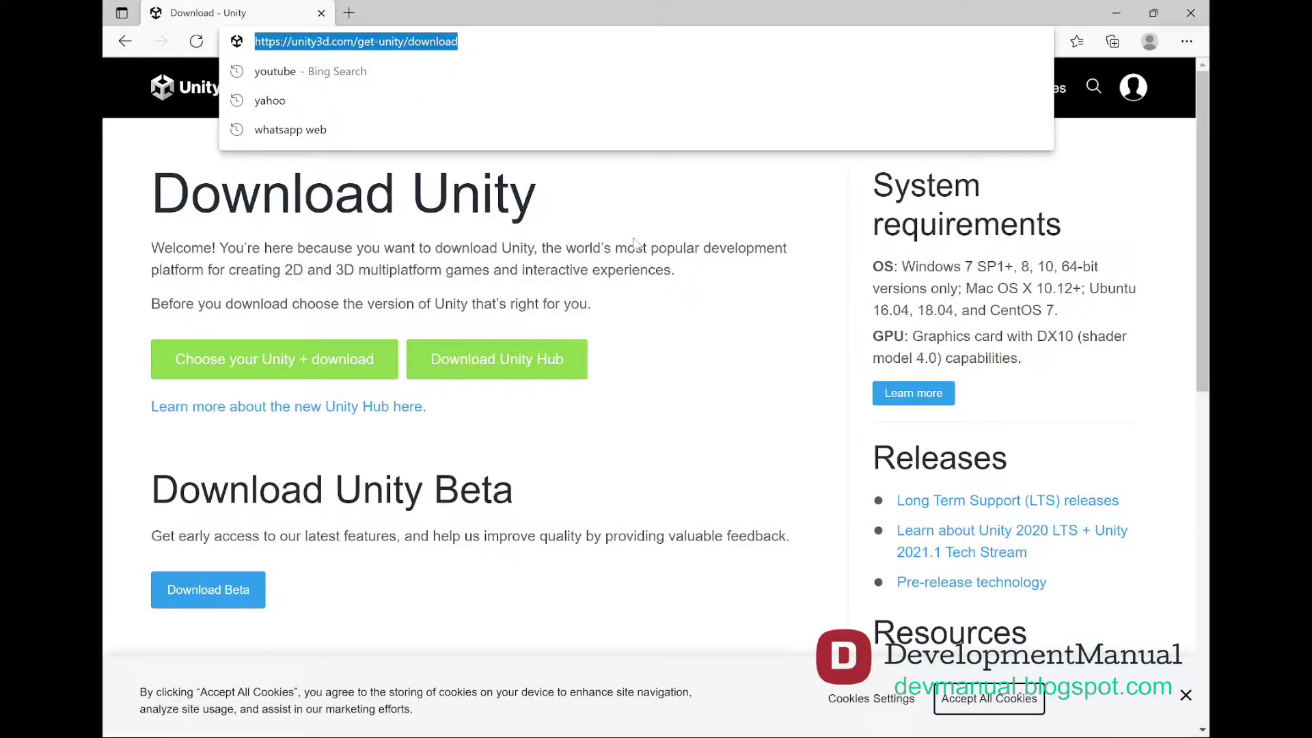
key(Escape)
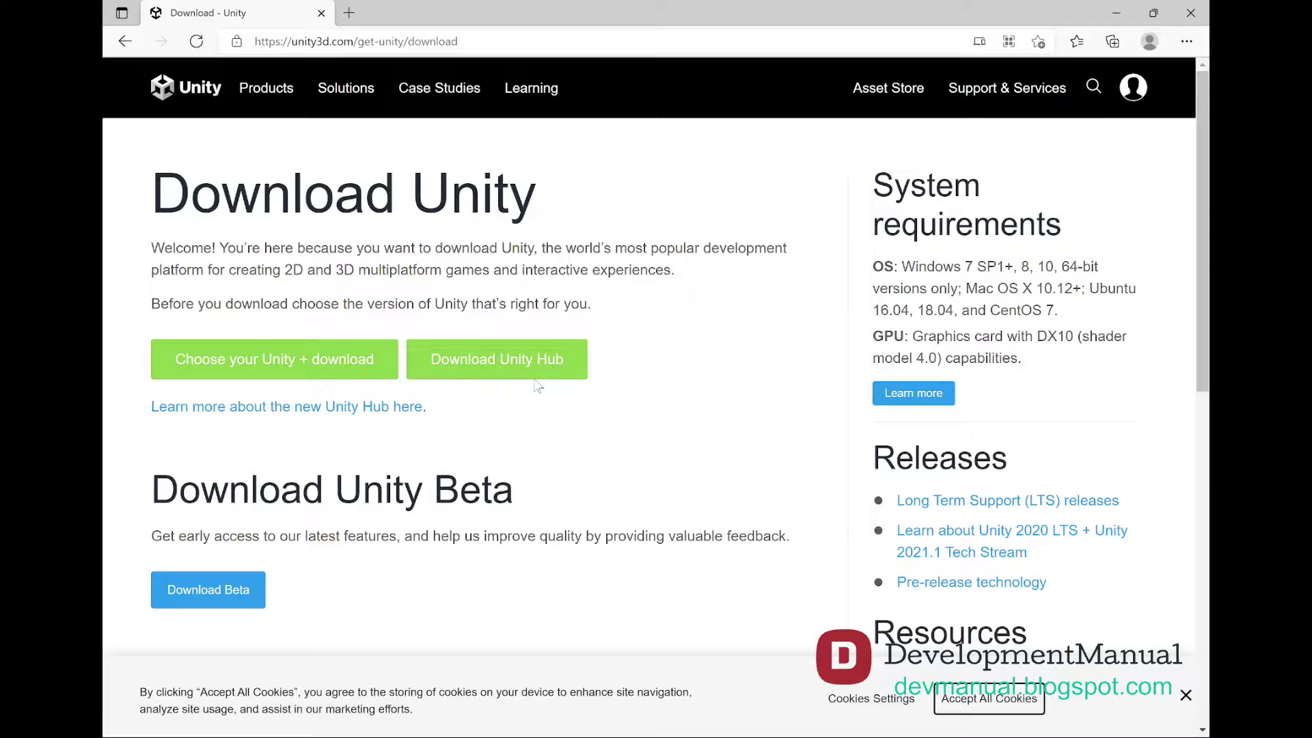
click(532, 366)
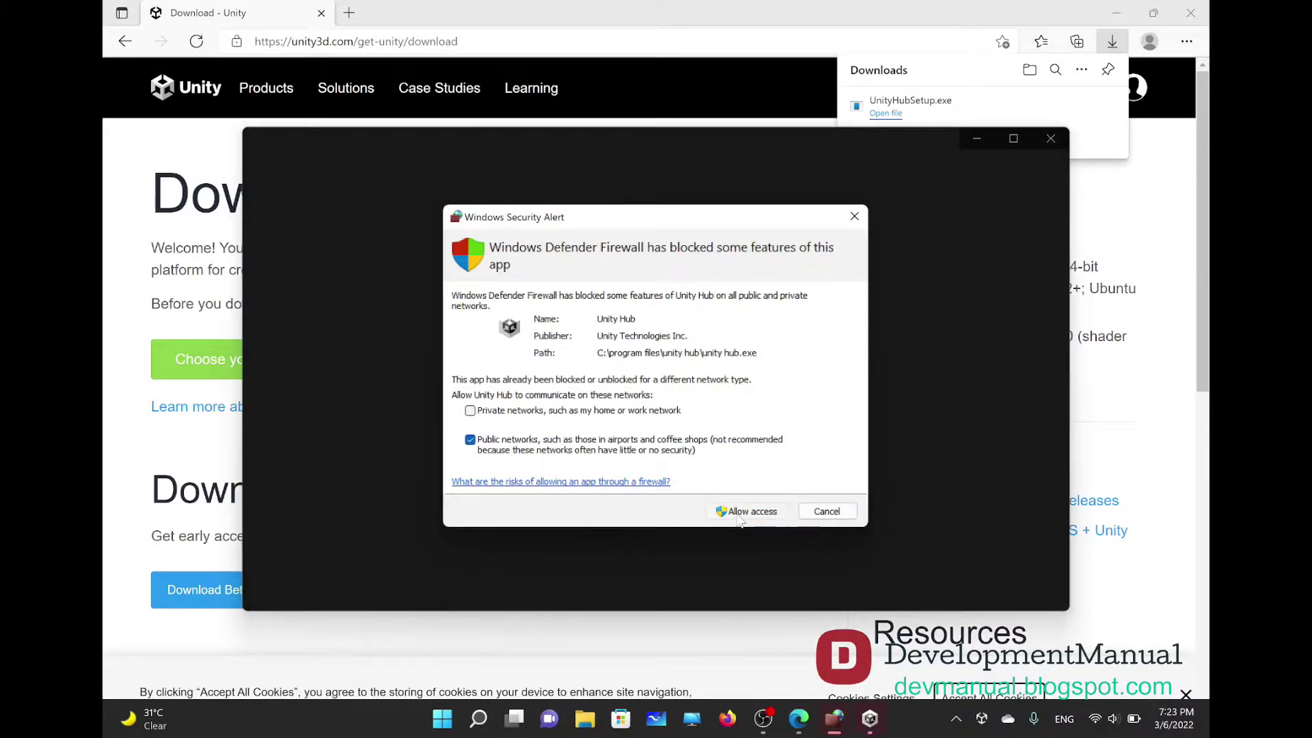
Allow Unity Hub through the firewall and begin creating a new Unity ID
click(739, 512)
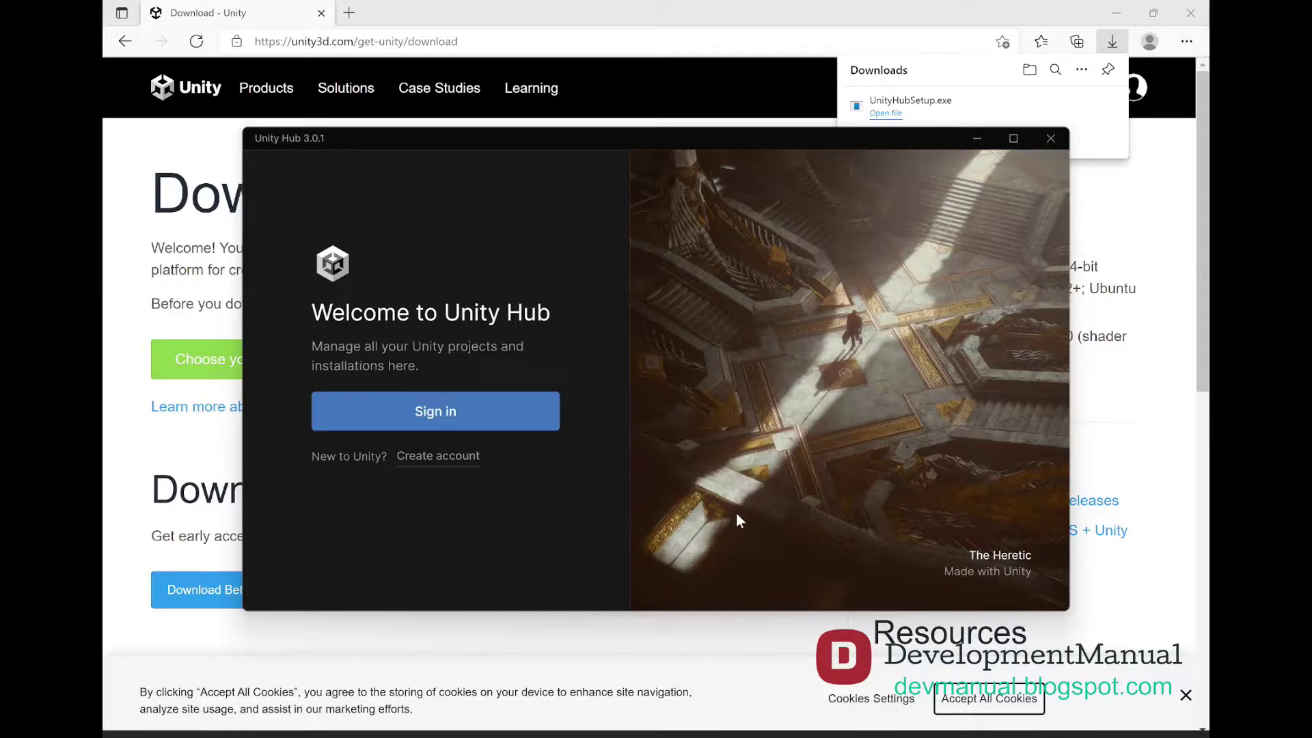
click(438, 456)
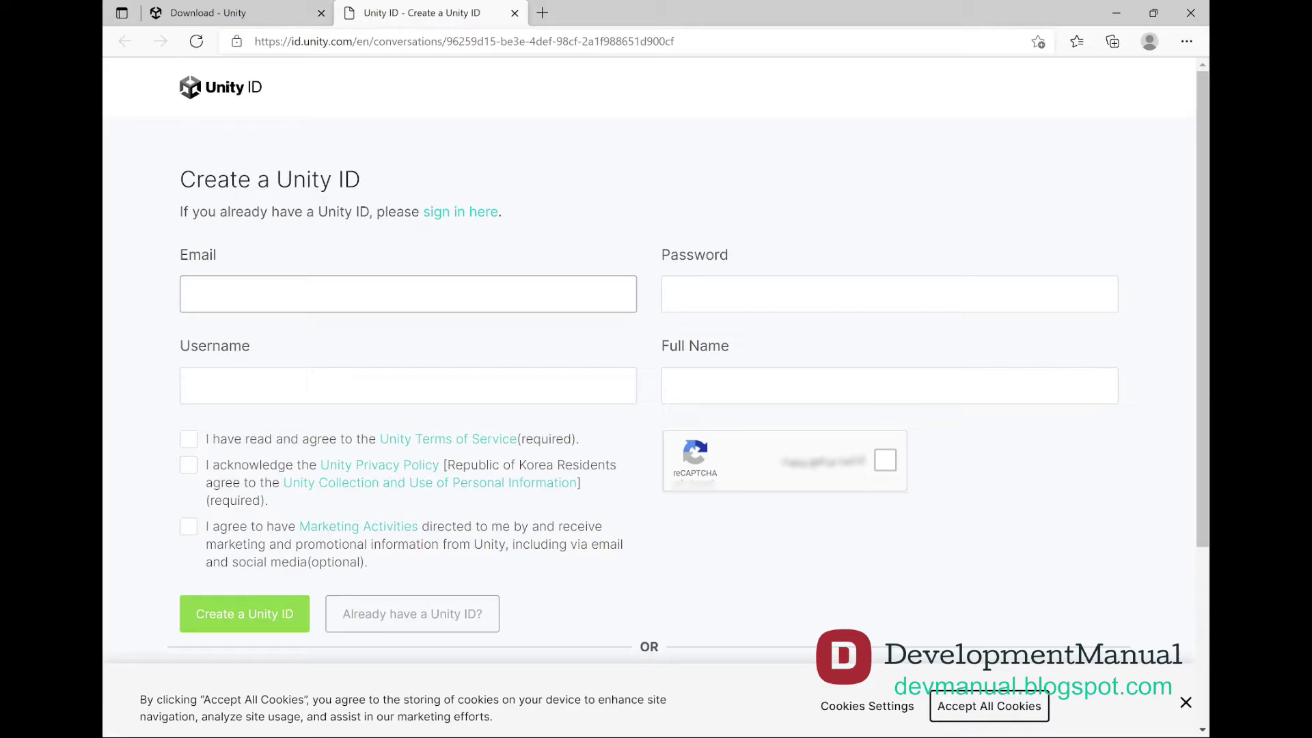
Move through the Create Unity ID form's password, username and full name fields
click(888, 294)
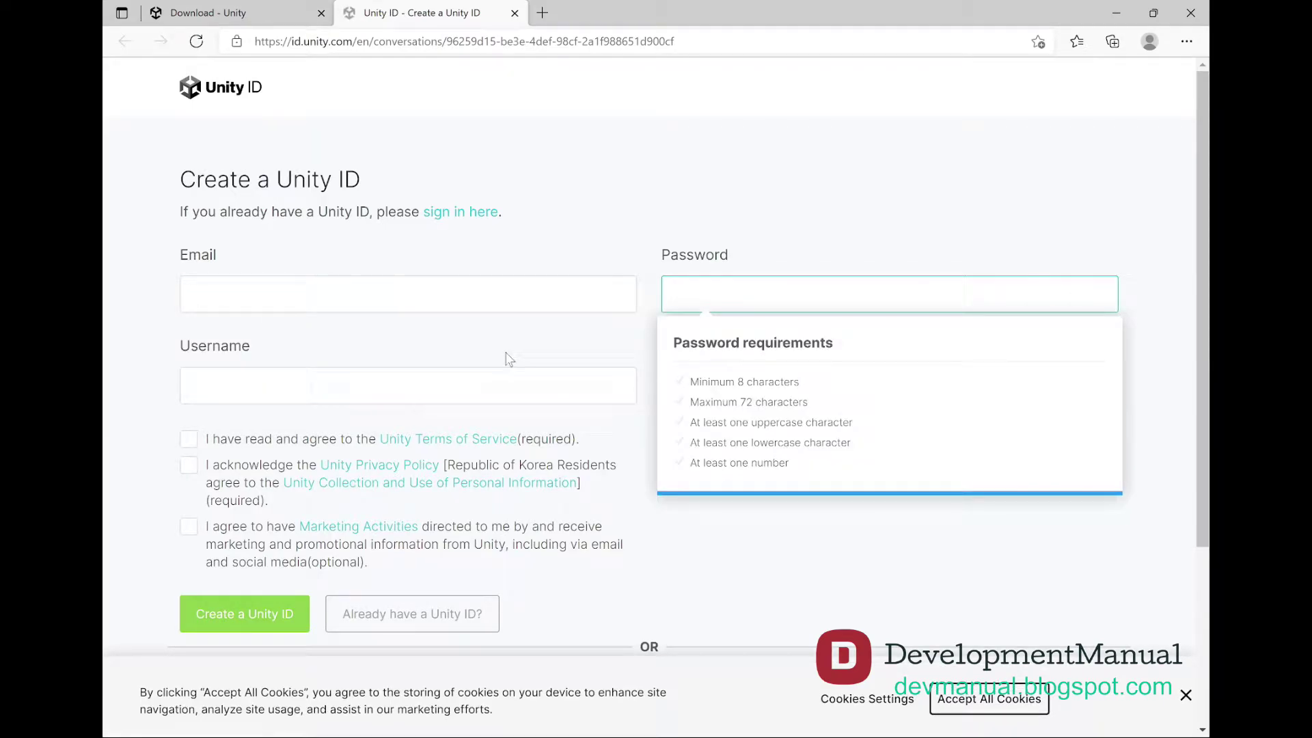
click(408, 386)
click(889, 386)
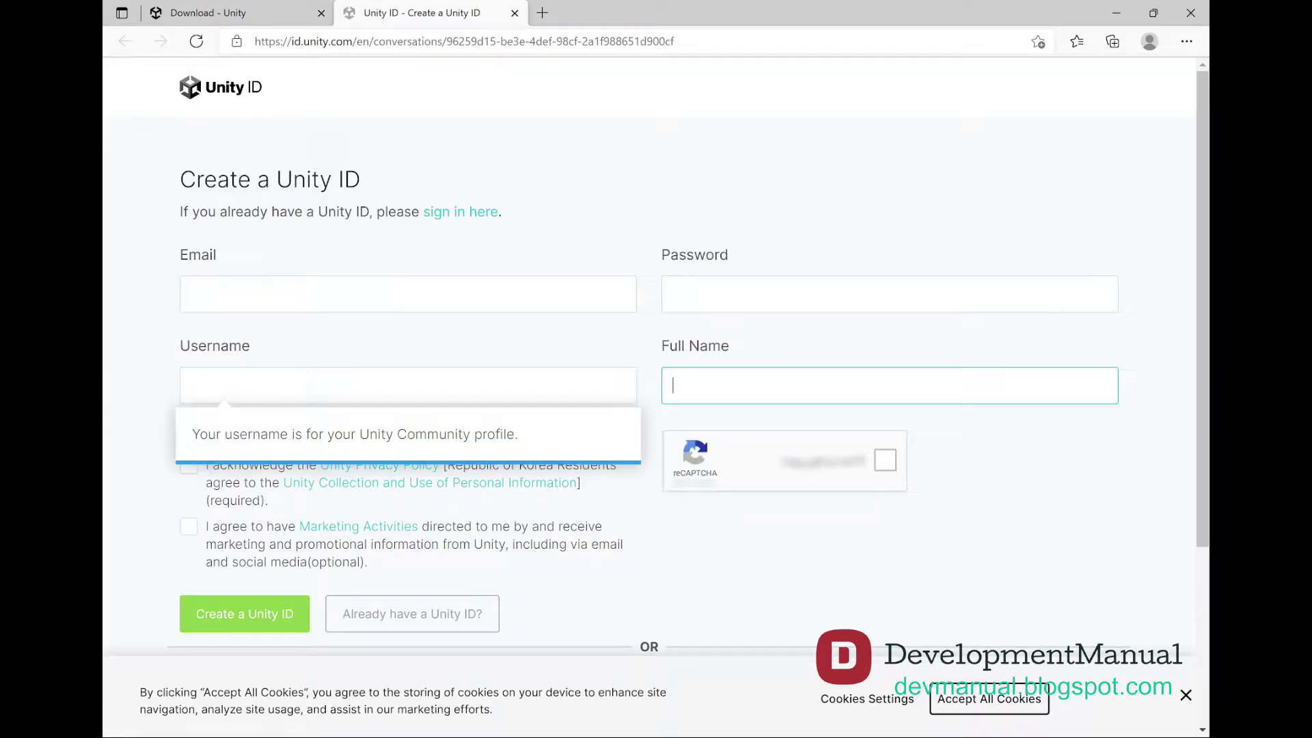
click(149, 466)
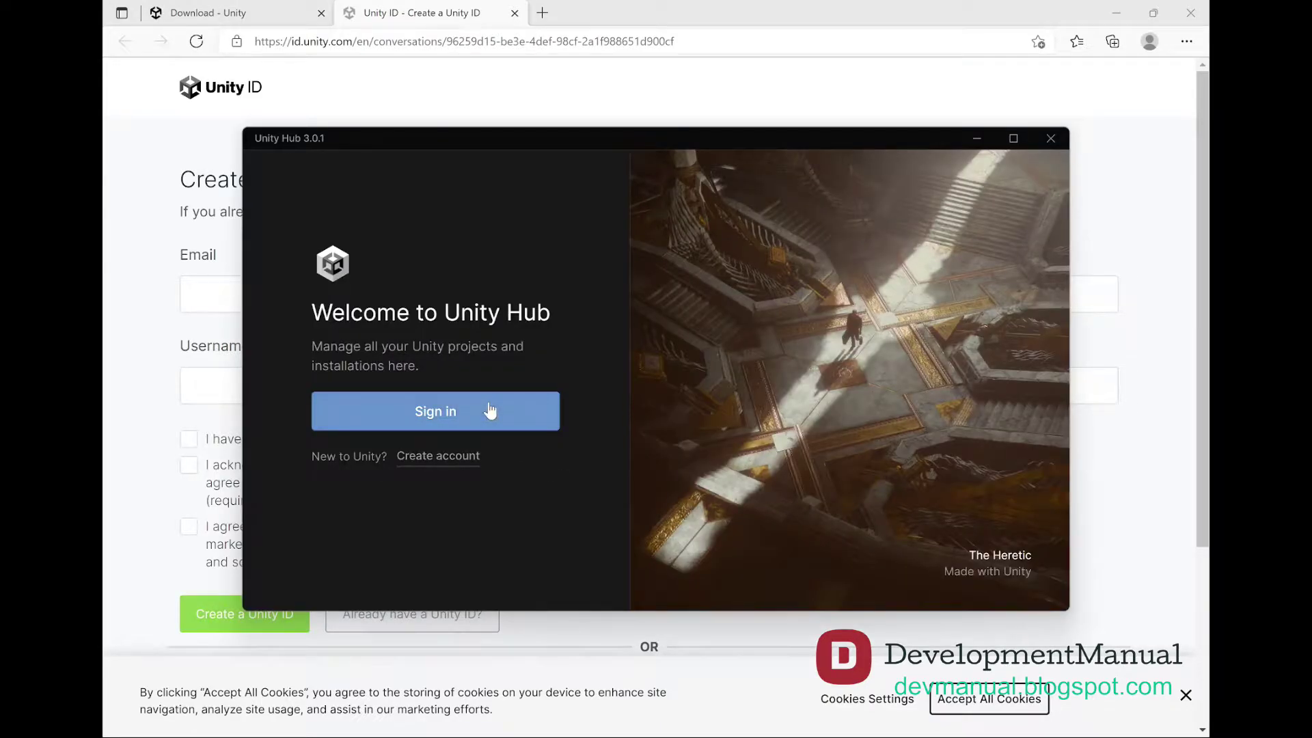
Sign in with the account e-mail and password, always allowing the site to open Unity Hub
click(490, 412)
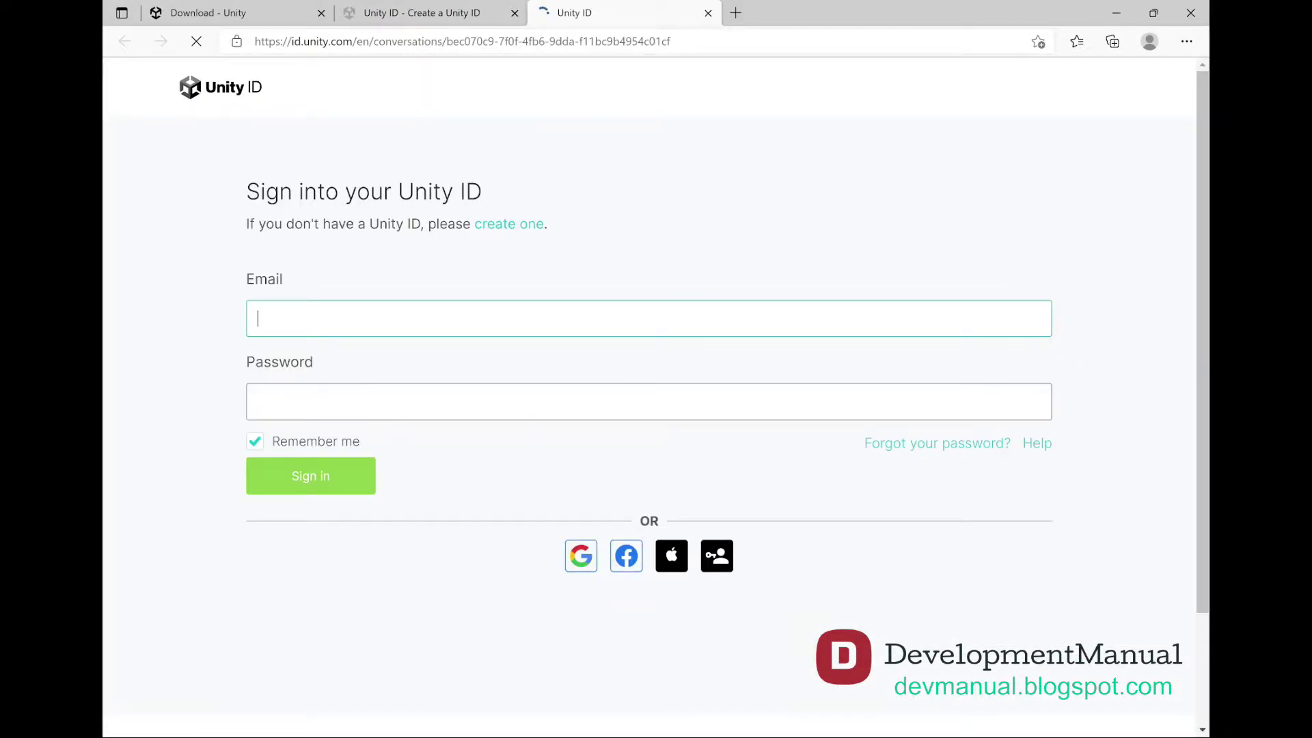
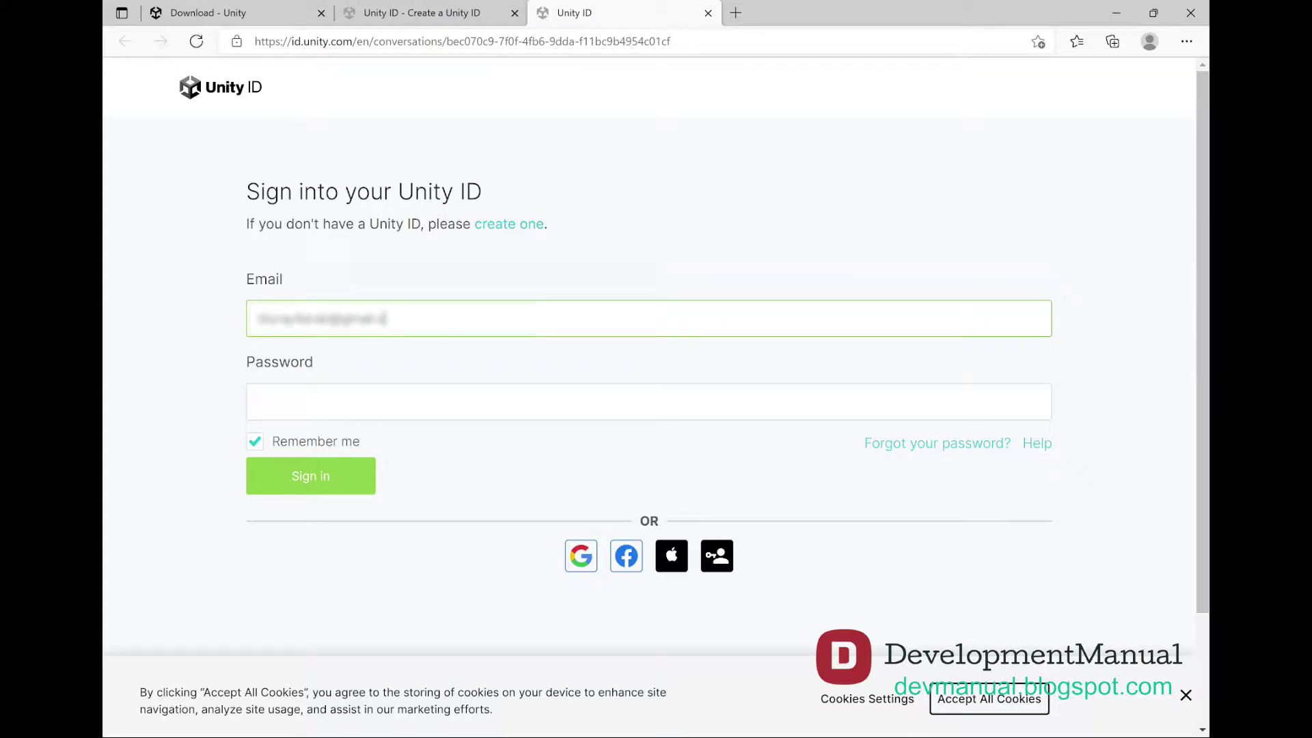
key(Tab)
key(ctrl+v)
key(Return)
click(469, 122)
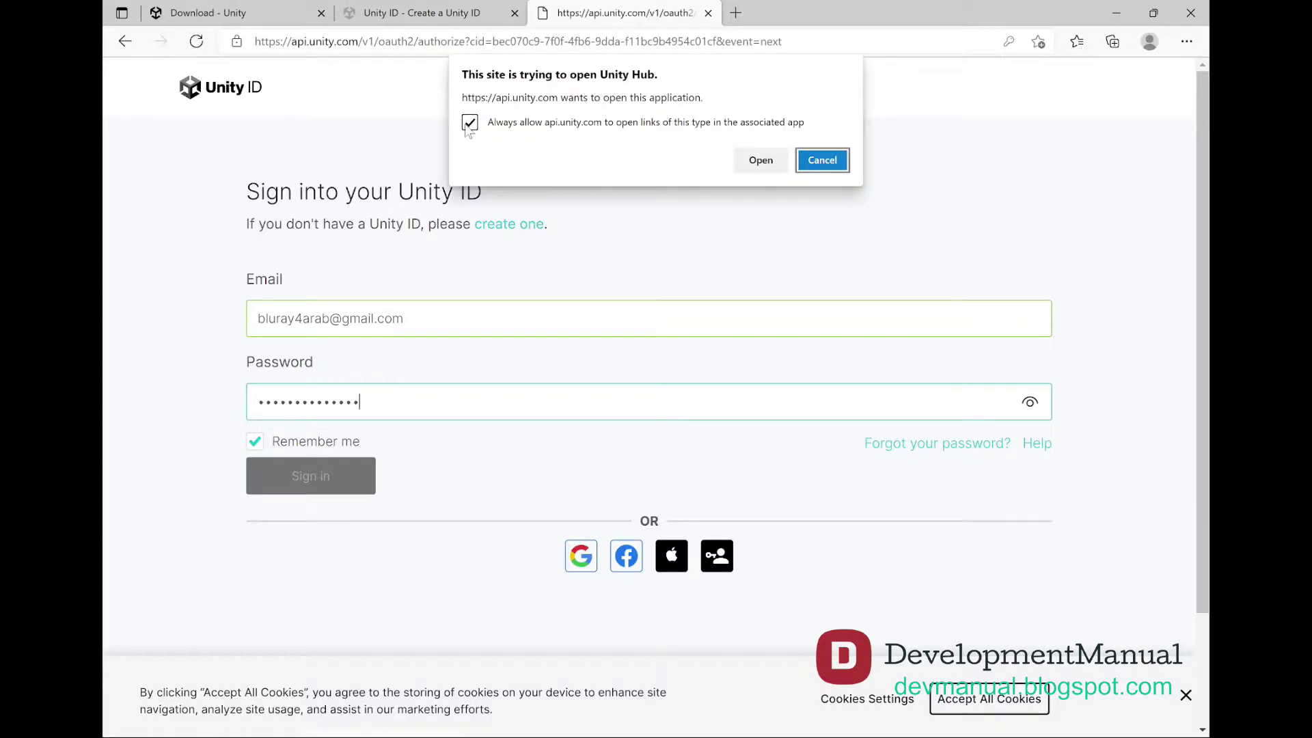
click(761, 160)
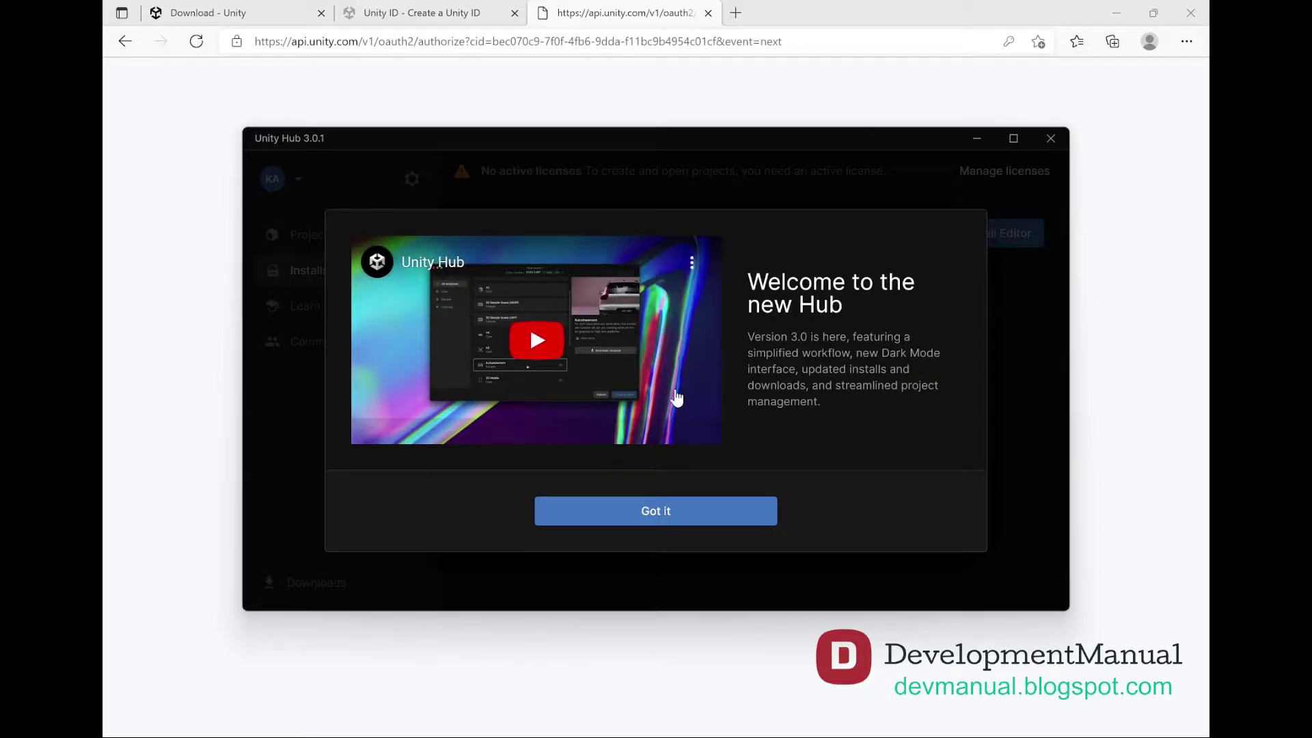
Dismiss the new Hub welcome, then skip both editor installation and license activation
click(658, 510)
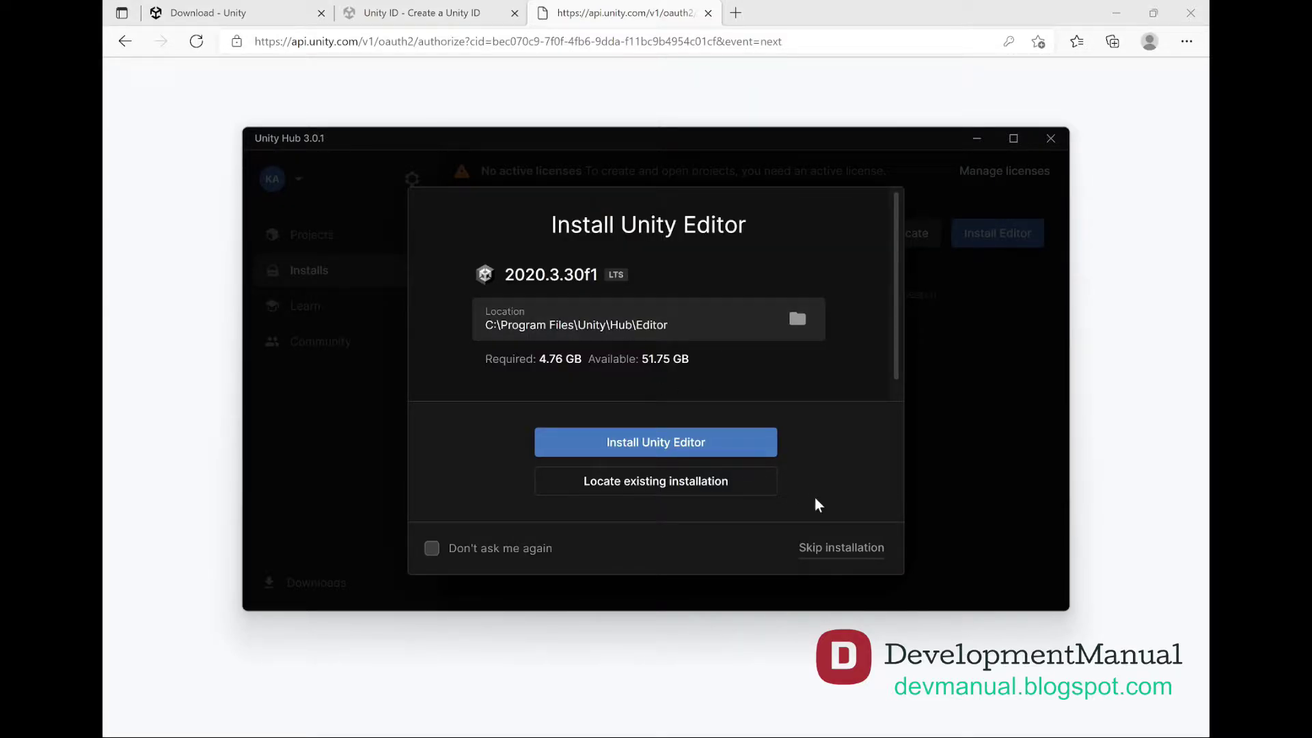
click(853, 547)
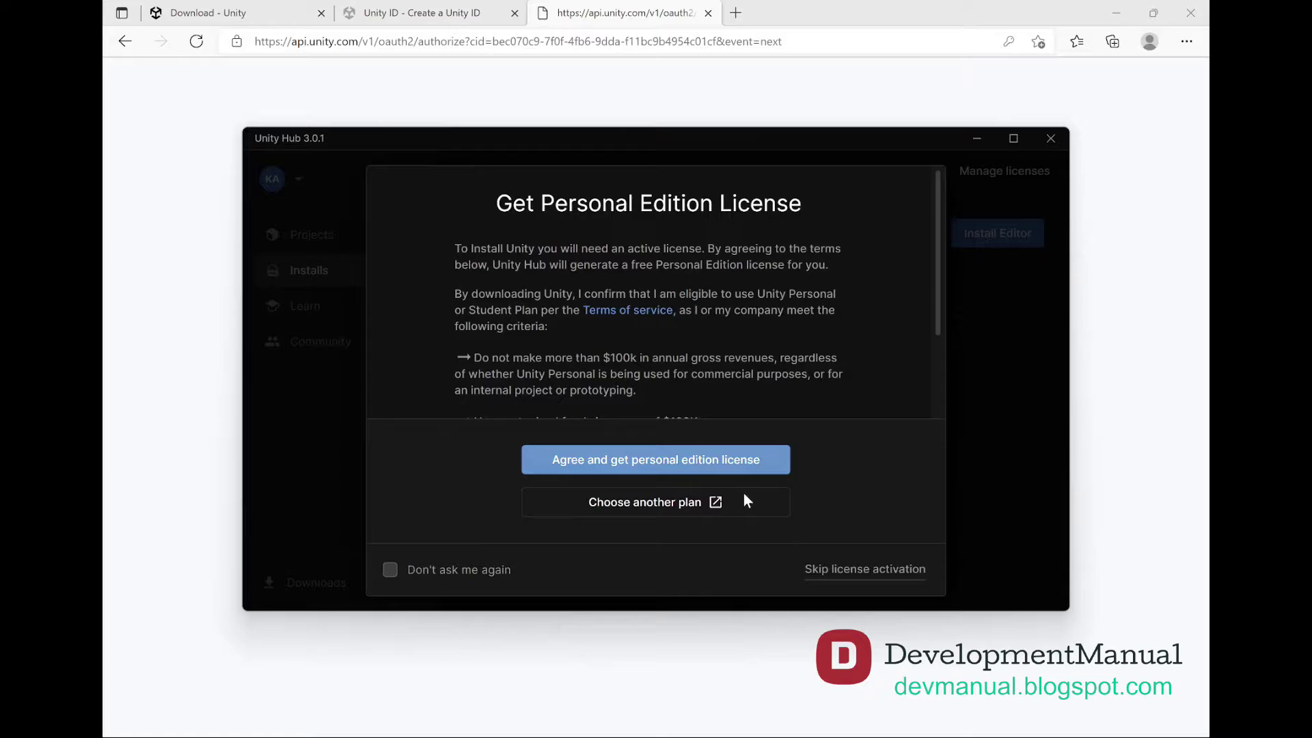
click(848, 570)
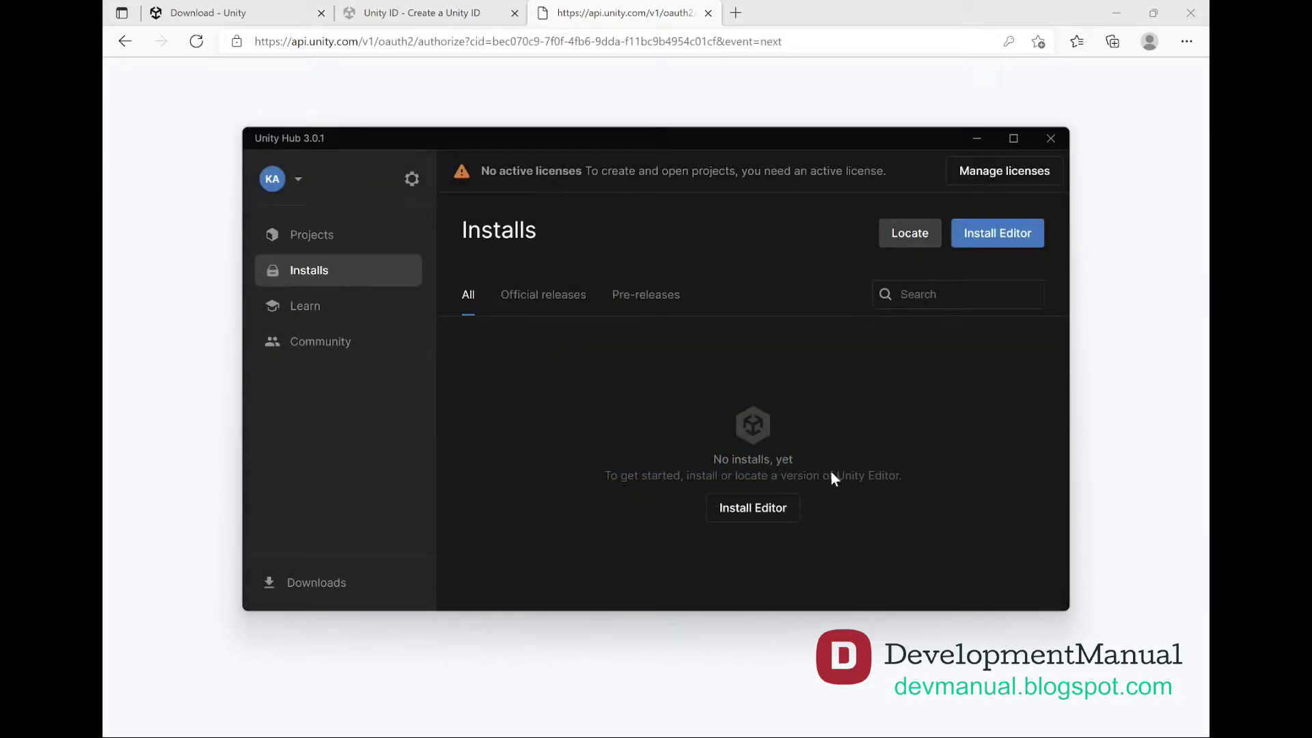
Add a free Personal license under Preferences > Licenses, agree to its terms, and close Preferences
click(411, 182)
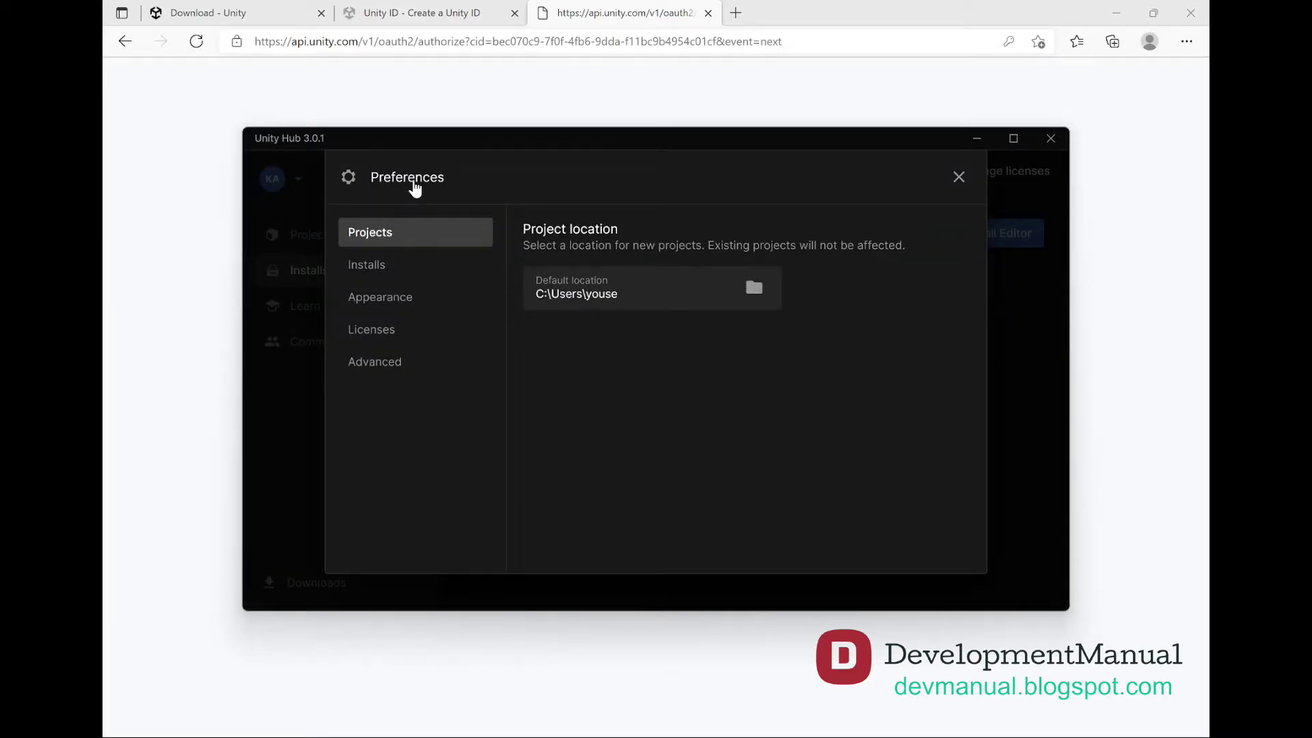
click(388, 336)
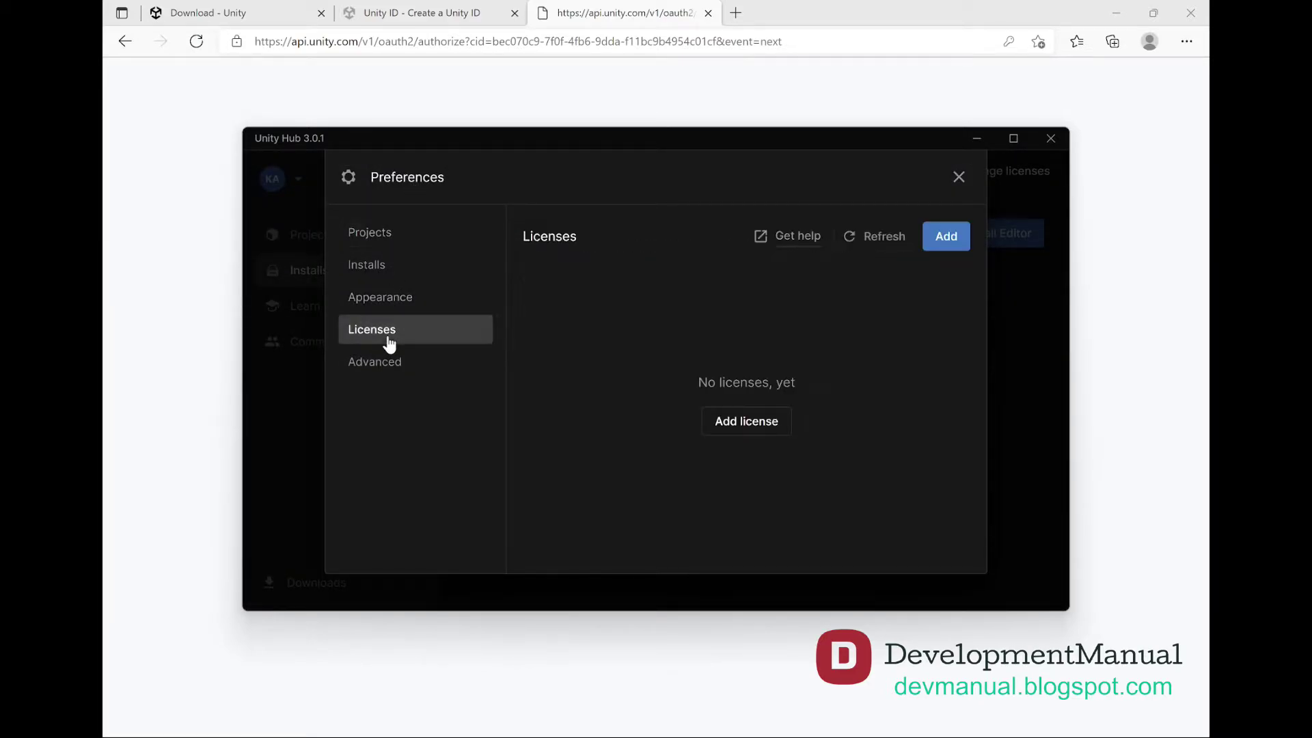
click(728, 423)
scroll(730, 425, down, 3)
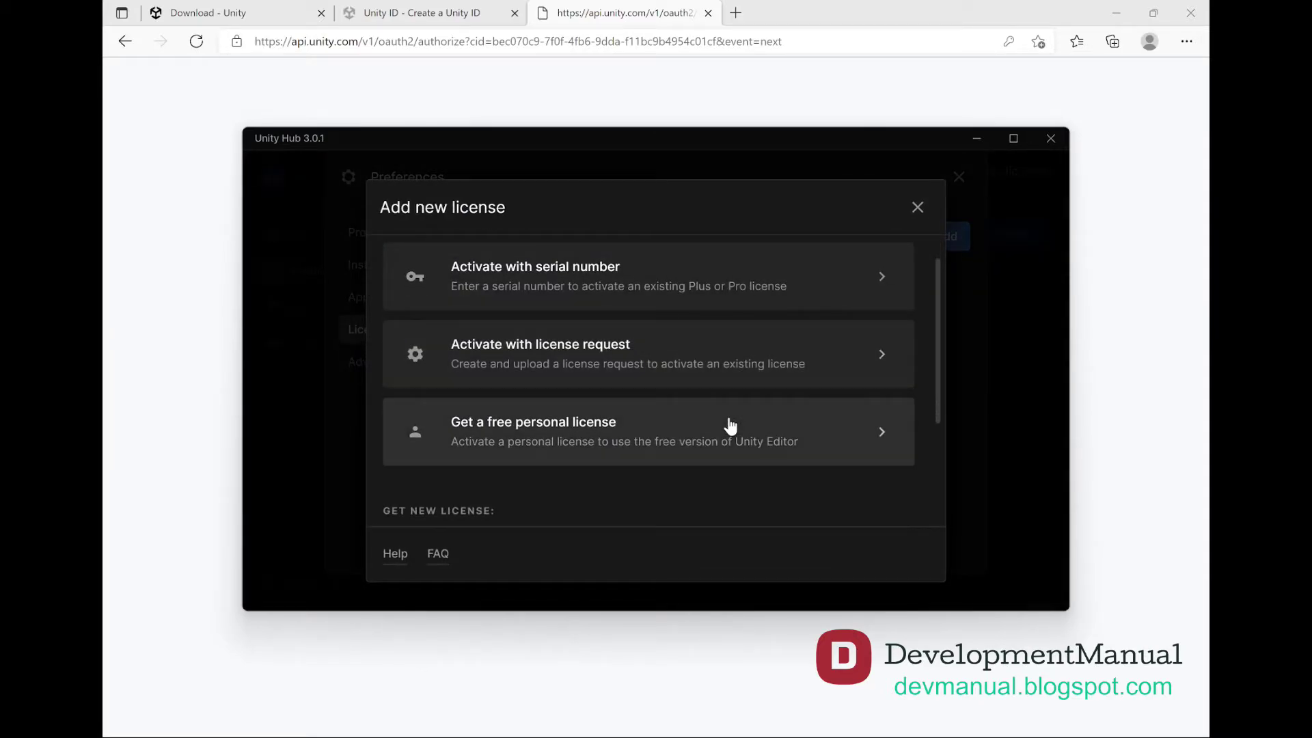
scroll(729, 428, up, 3)
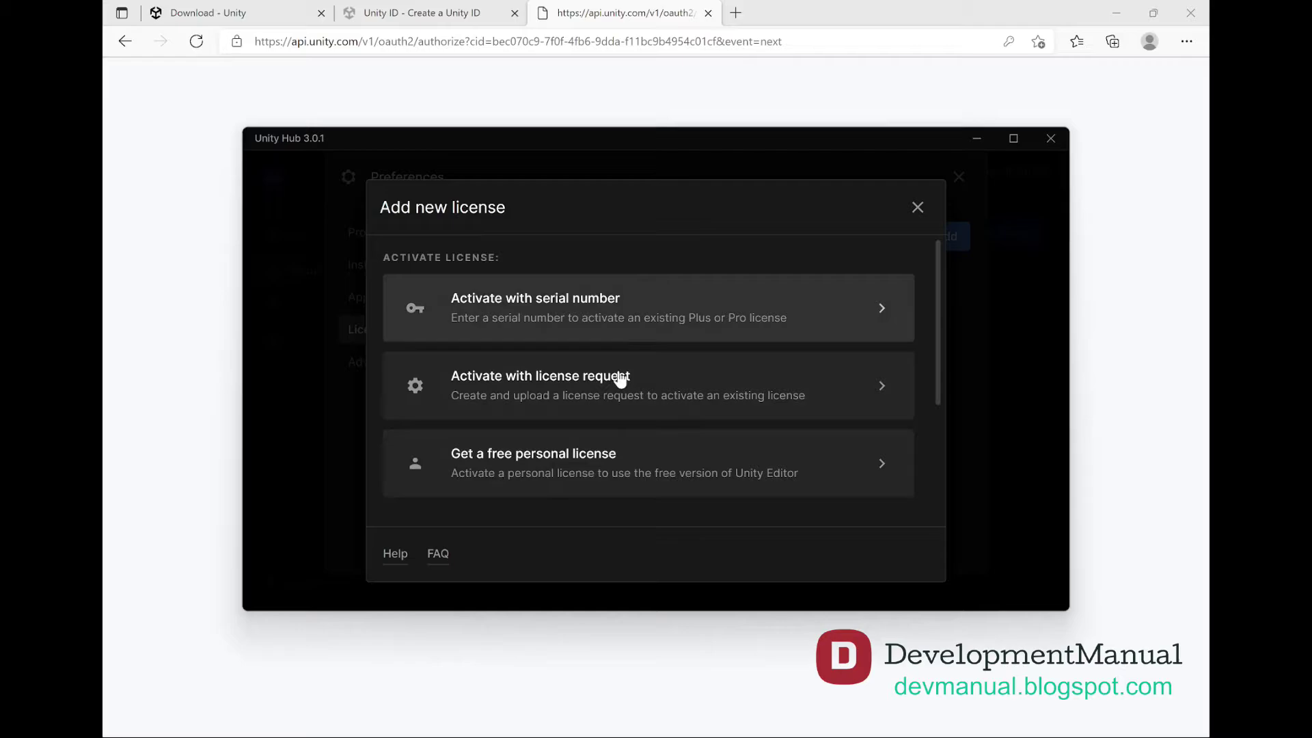
click(600, 462)
click(638, 514)
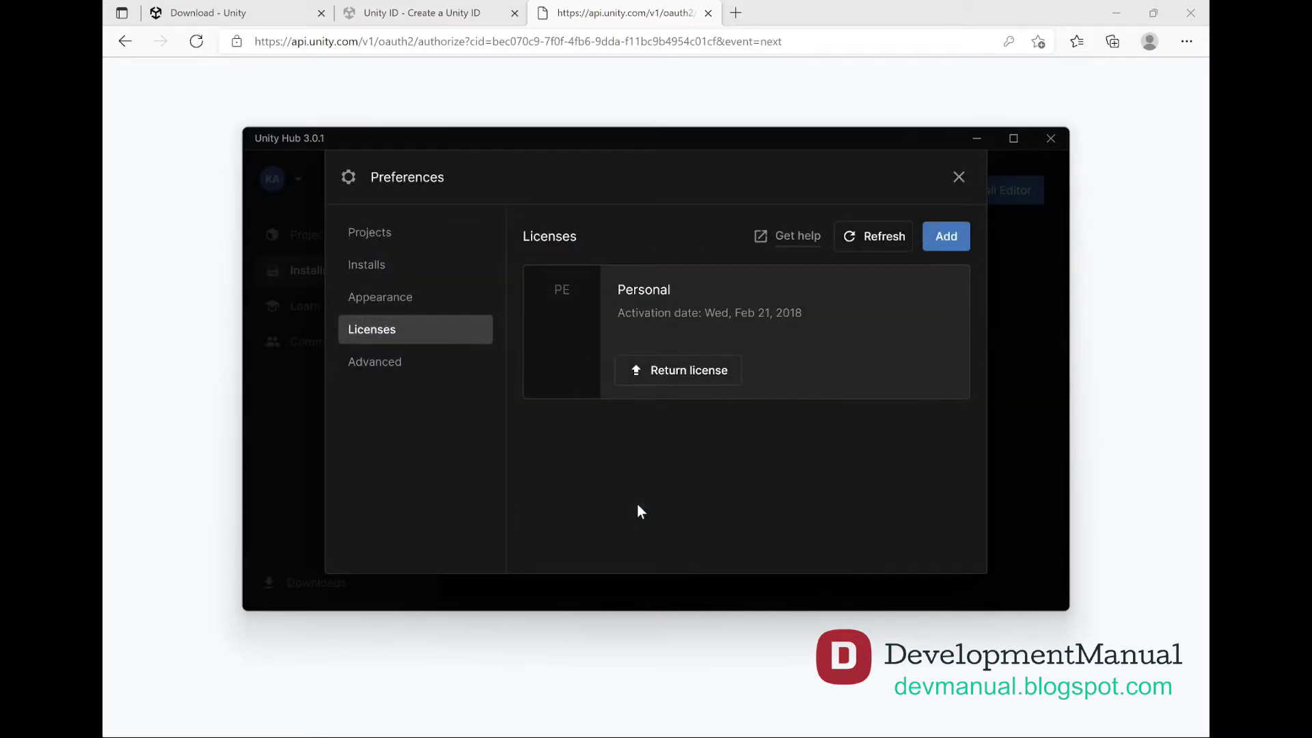
click(959, 178)
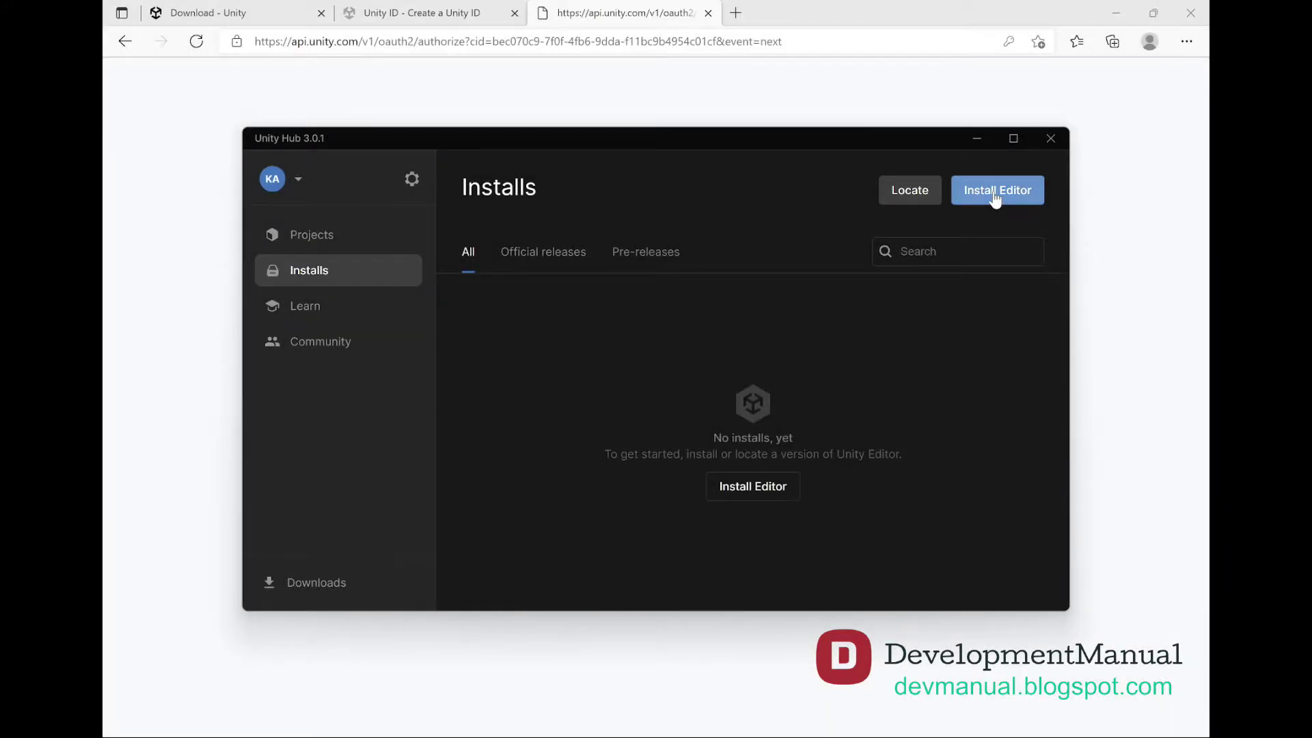
Choose to install the recommended Unity 2020.3.30f1 LTS editor
click(995, 195)
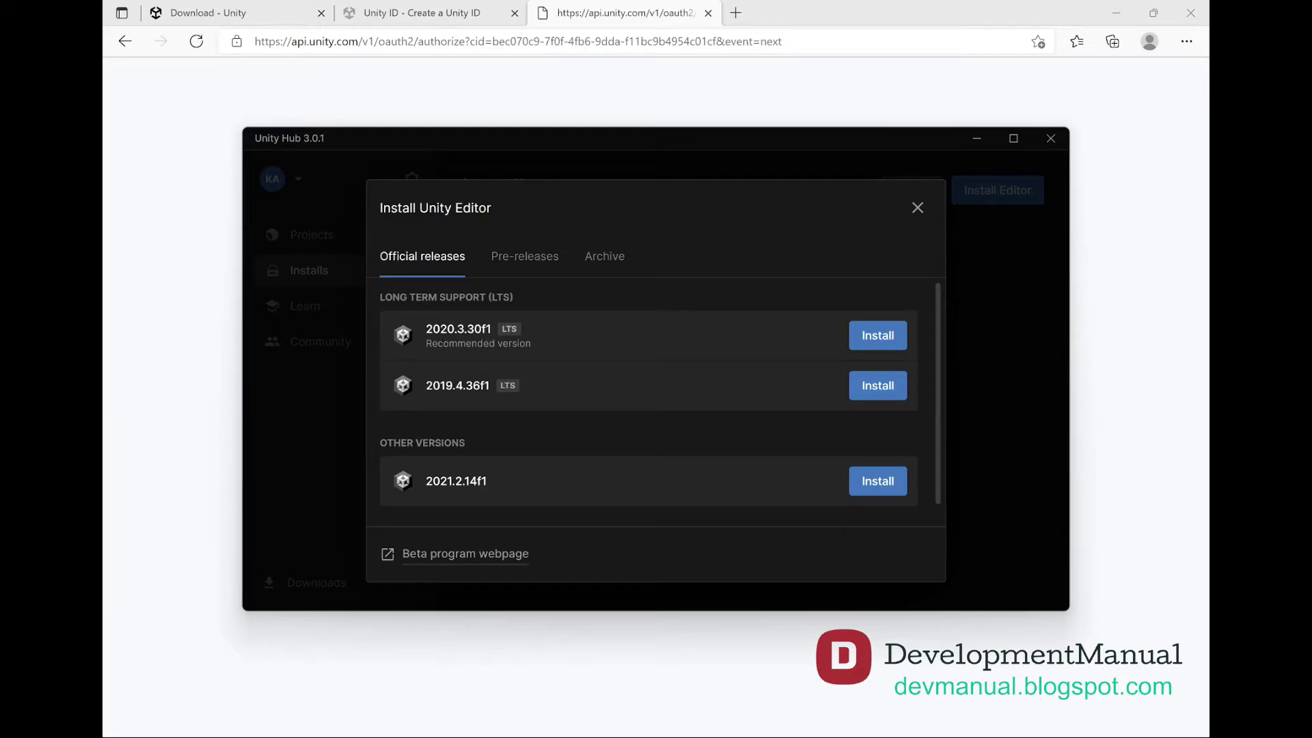
drag(532, 344, 426, 344)
click(881, 334)
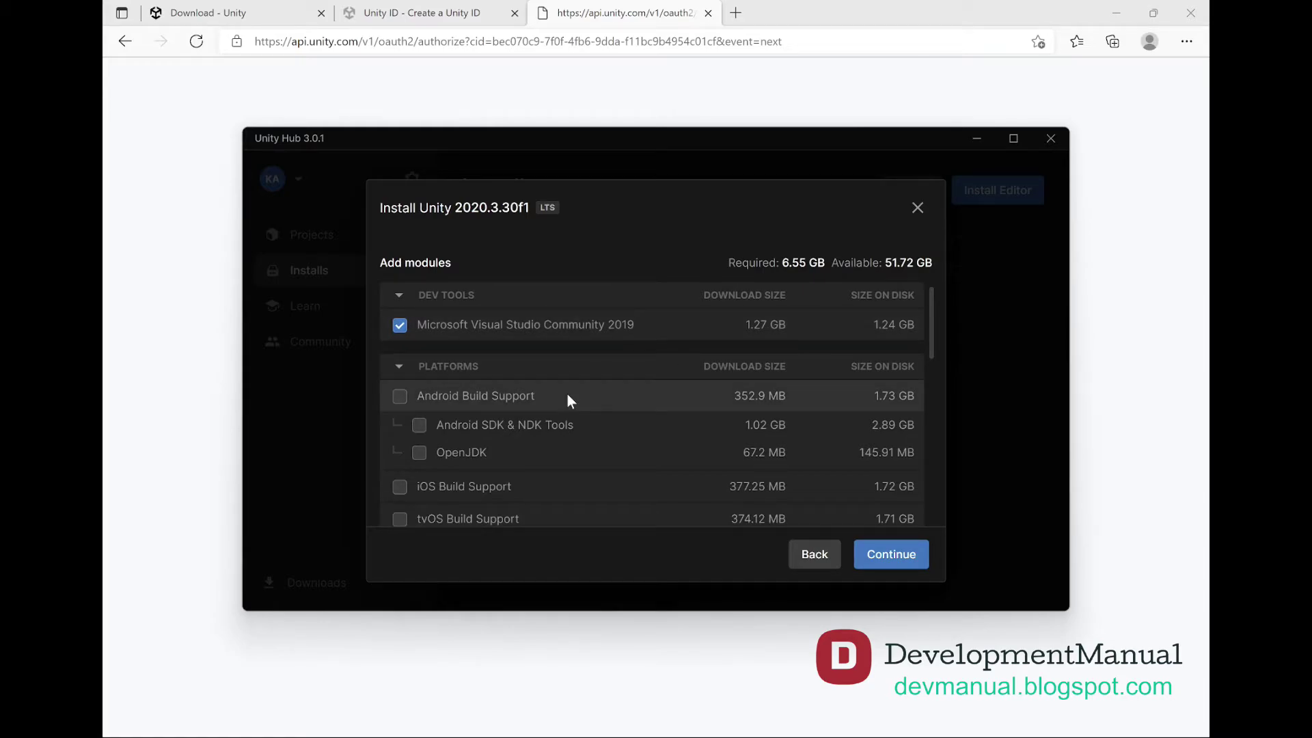
Tick Android Build Support with Android SDK & NDK Tools and OpenJDK, plus iOS Build Support
click(400, 397)
click(419, 425)
click(419, 452)
scroll(498, 445, down, 1)
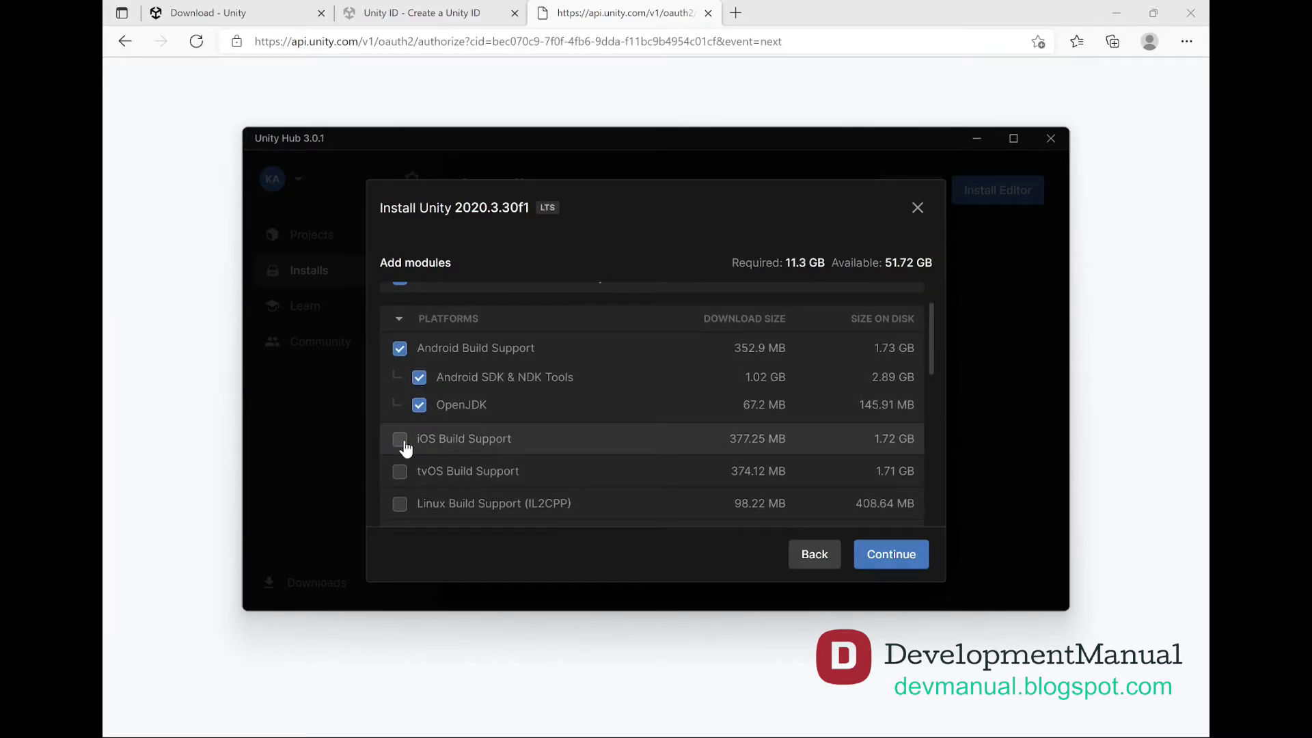
click(402, 439)
scroll(769, 435, down, 5)
scroll(768, 434, up, 6)
scroll(768, 435, down, 5)
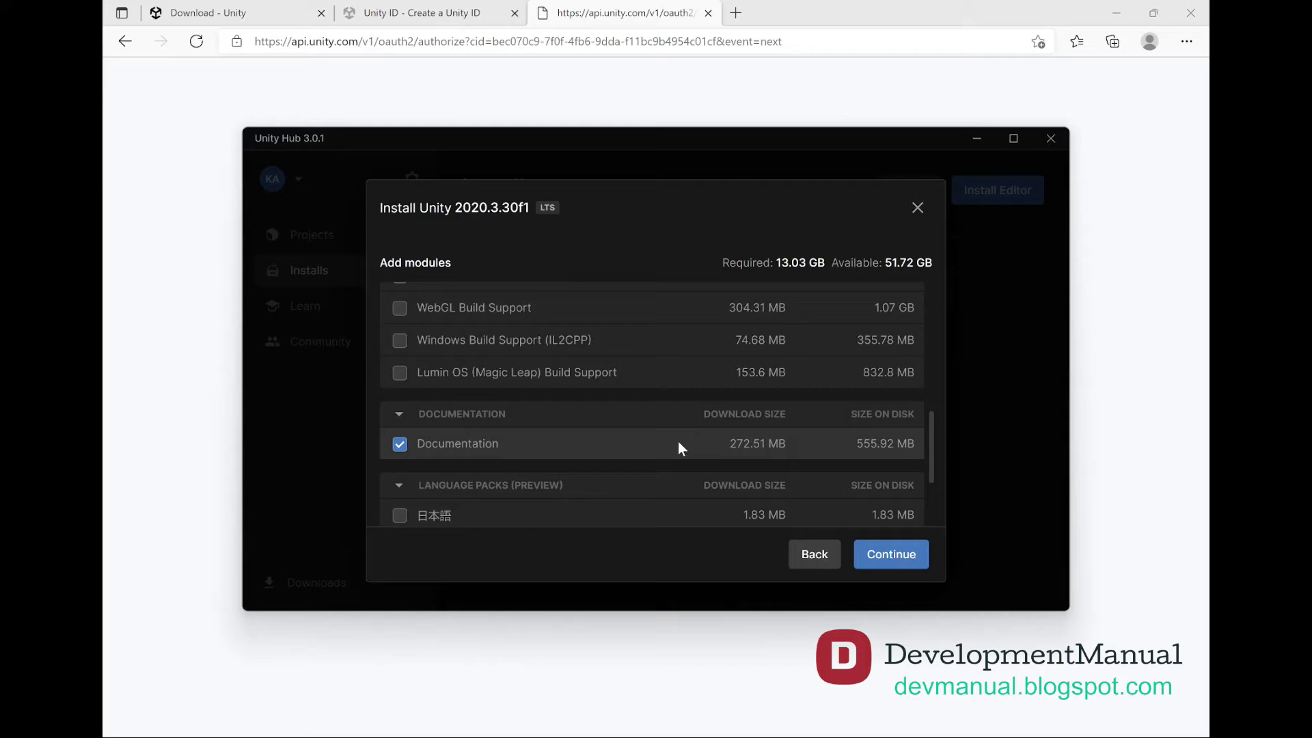
Agree to the Visual Studio and Android SDK/NDK licences, start the install, and check progress in Downloads
click(894, 554)
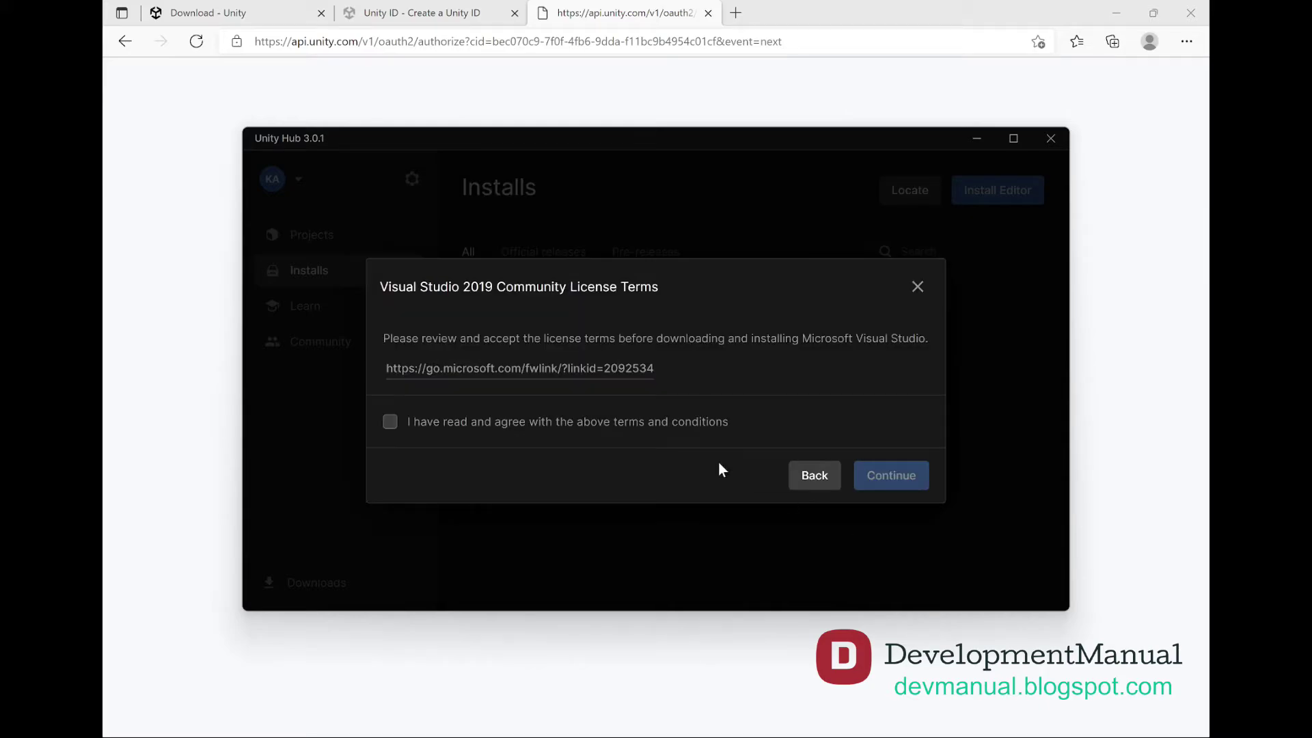
click(677, 425)
click(878, 474)
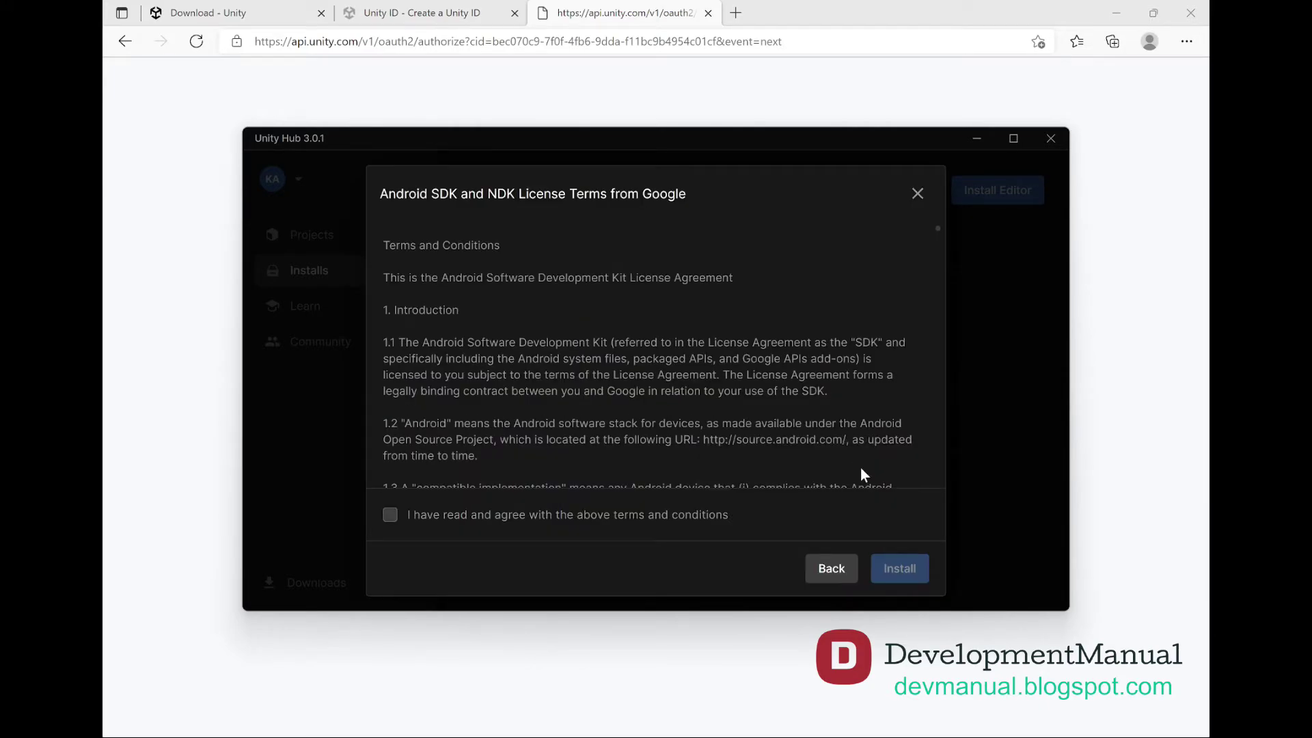
click(682, 521)
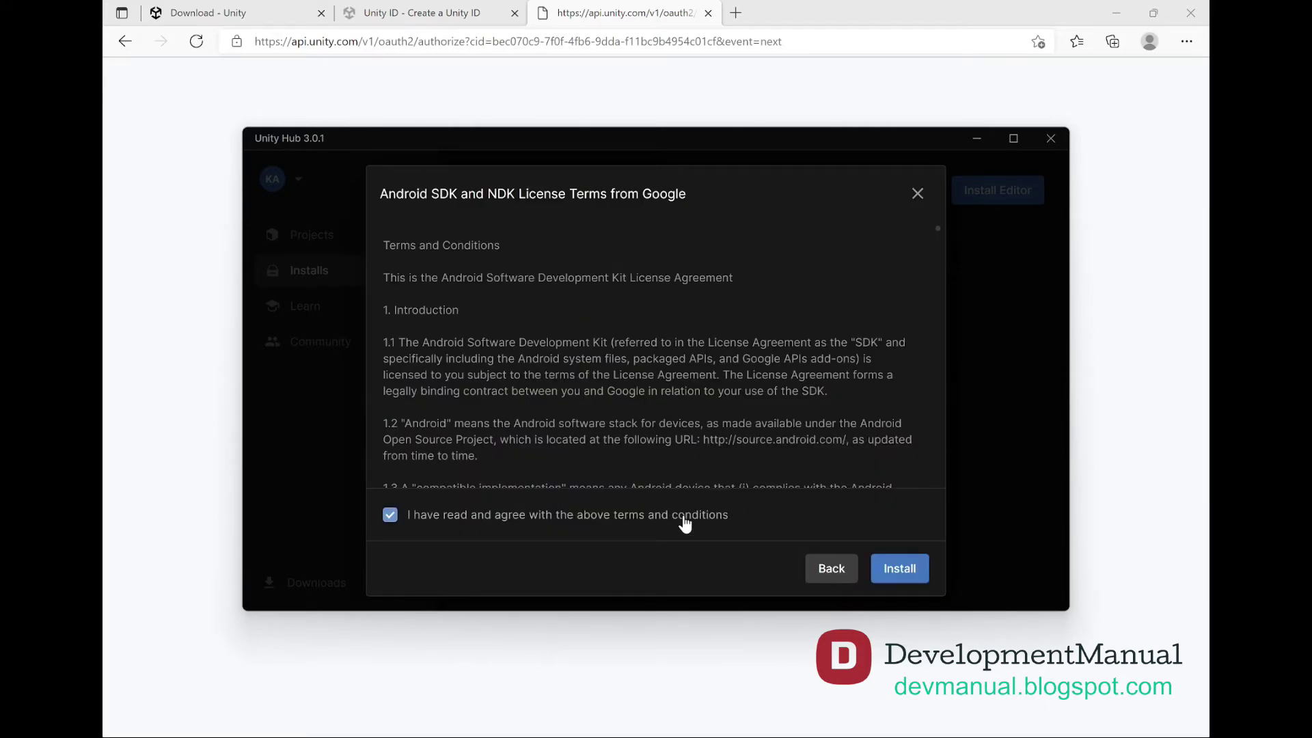
click(898, 572)
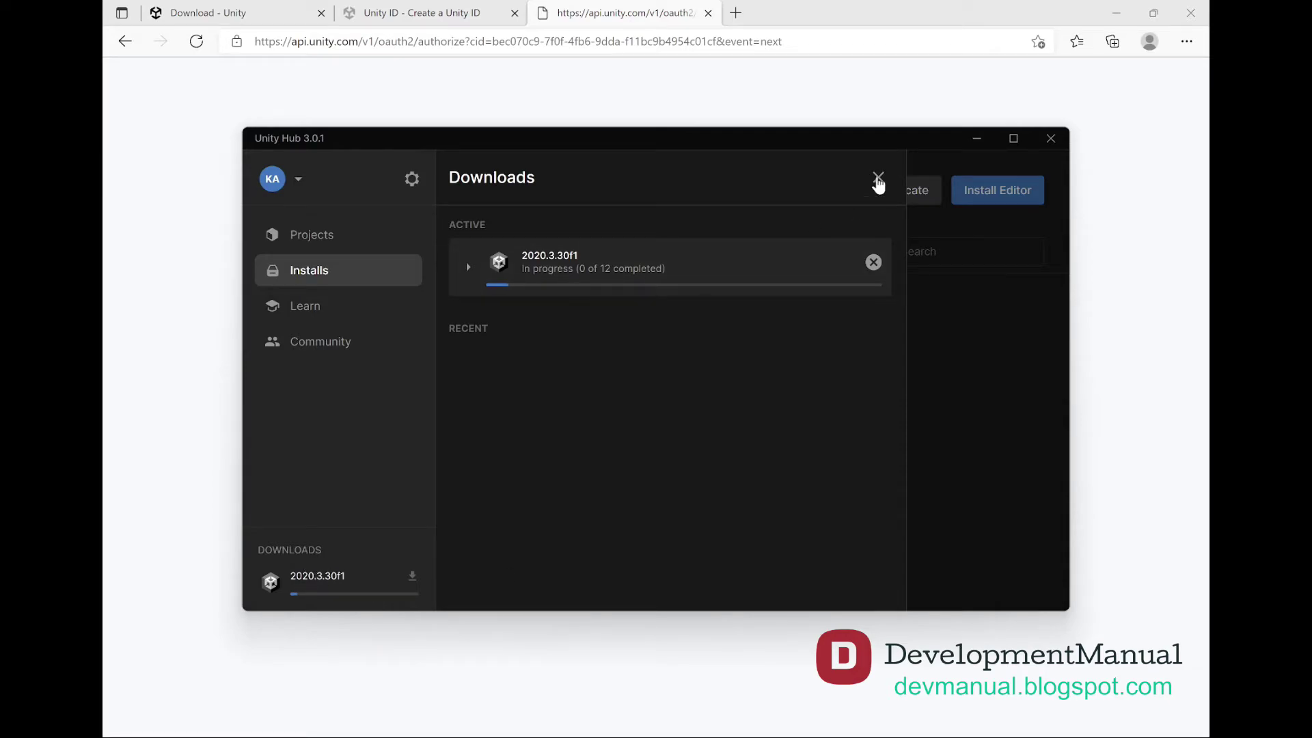
click(878, 179)
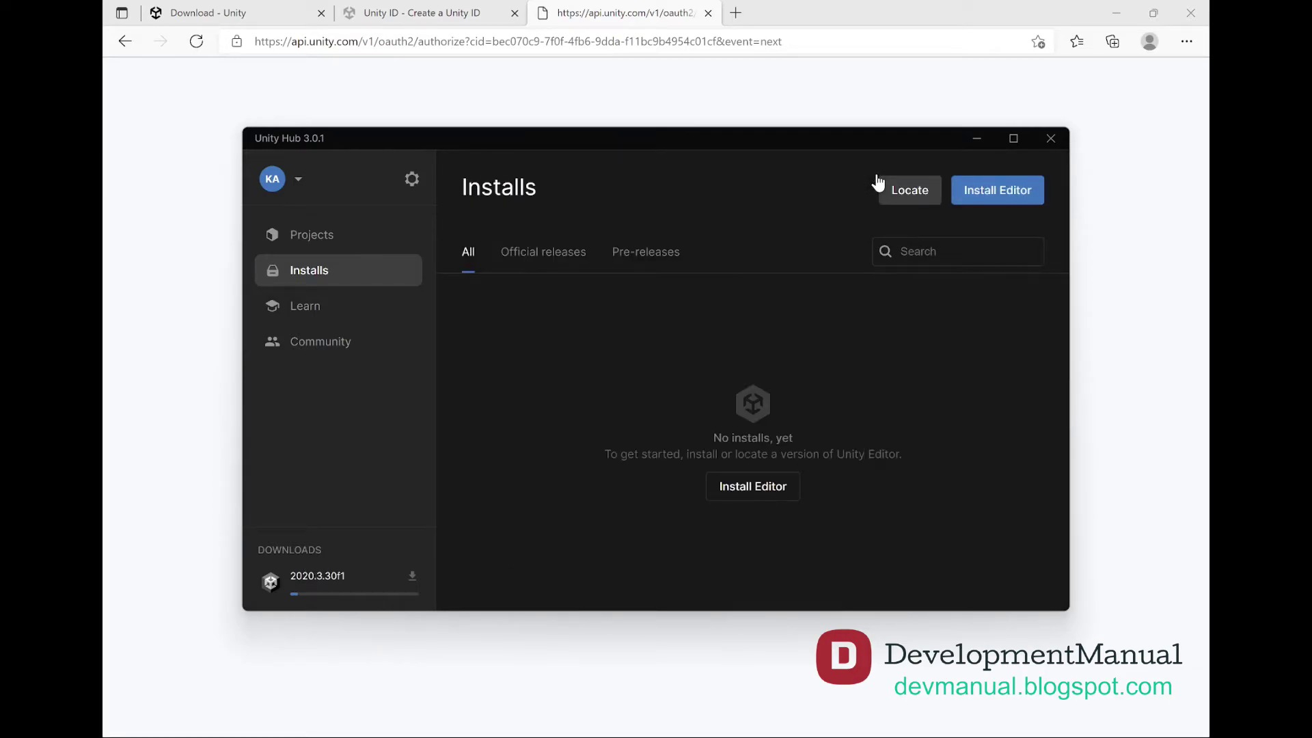
click(317, 579)
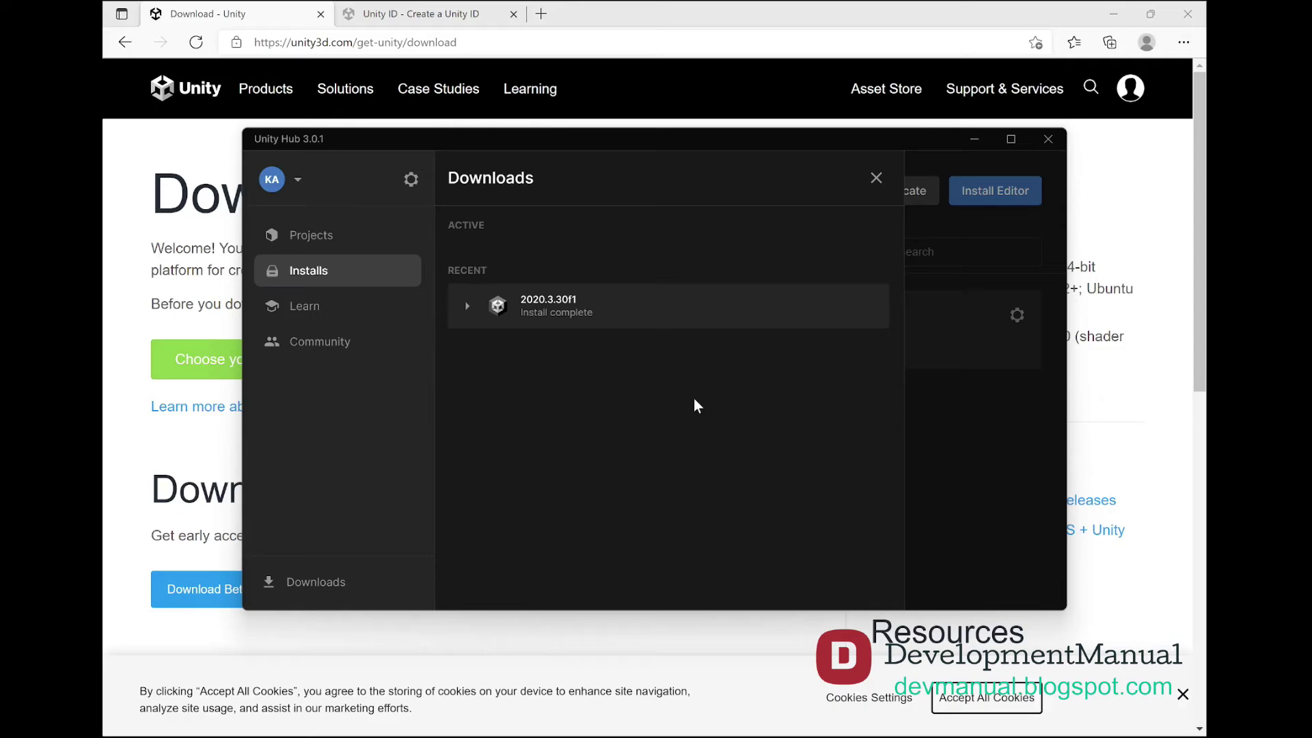
Start a new project in Projects using the Core 3D template
click(336, 236)
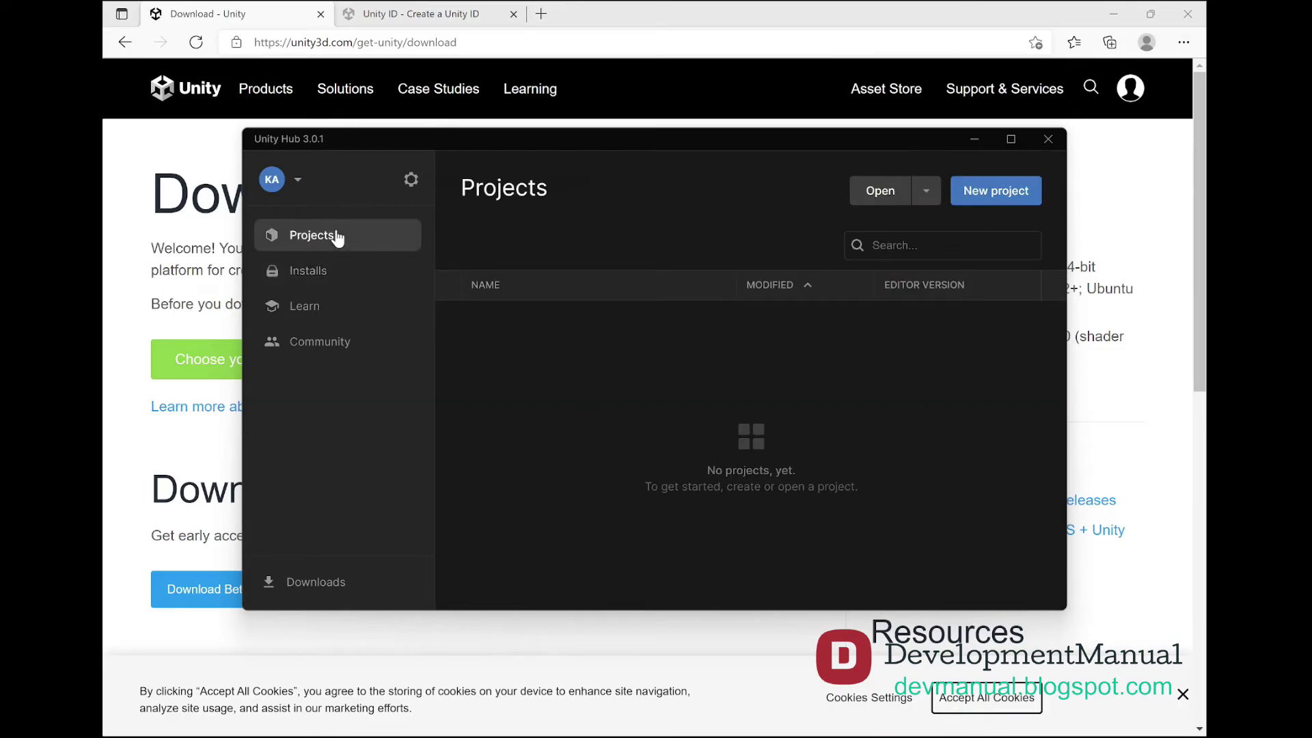
click(991, 195)
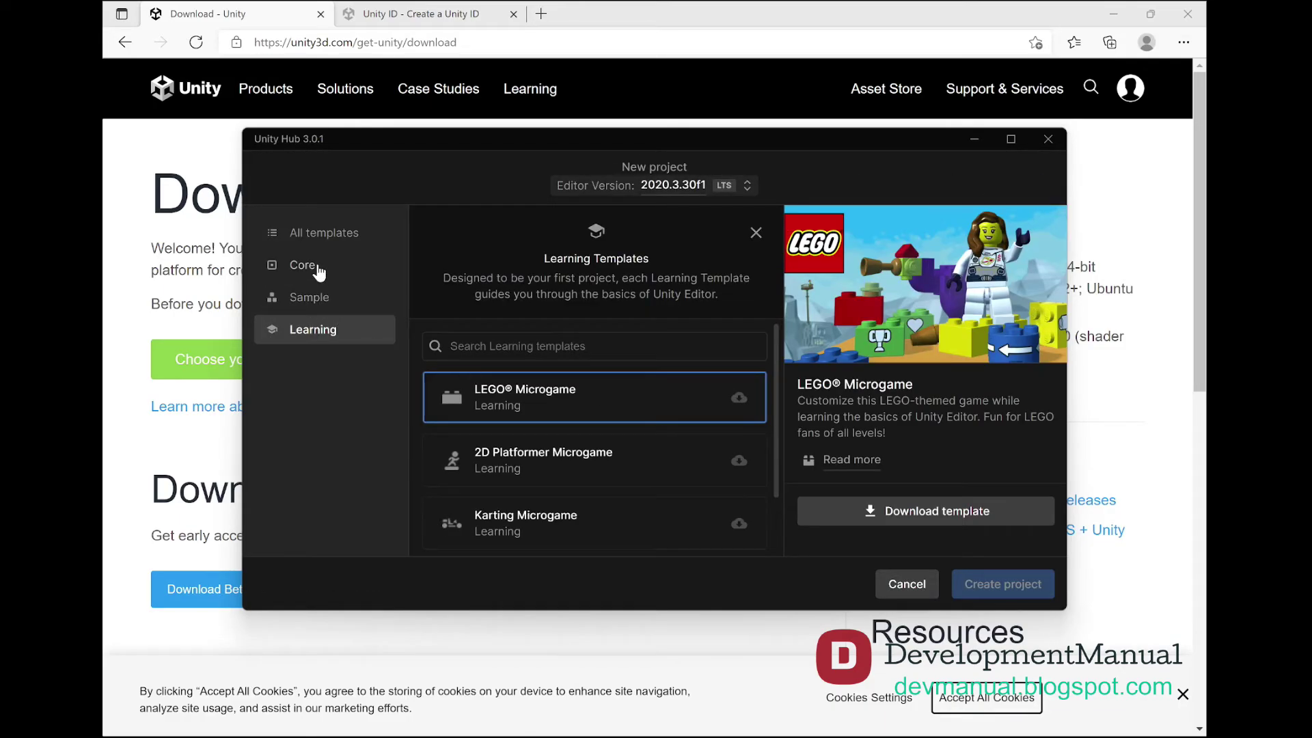
click(318, 273)
click(502, 340)
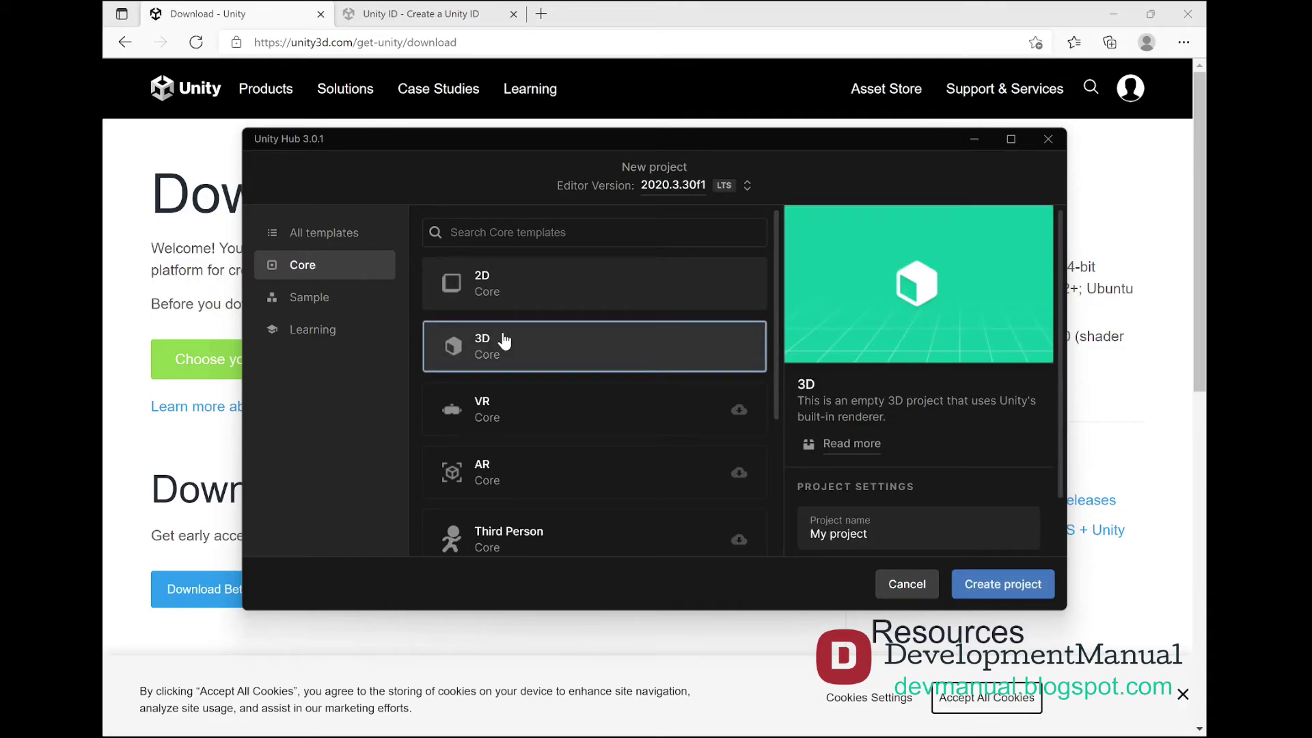
click(841, 534)
scroll(847, 534, down, 1)
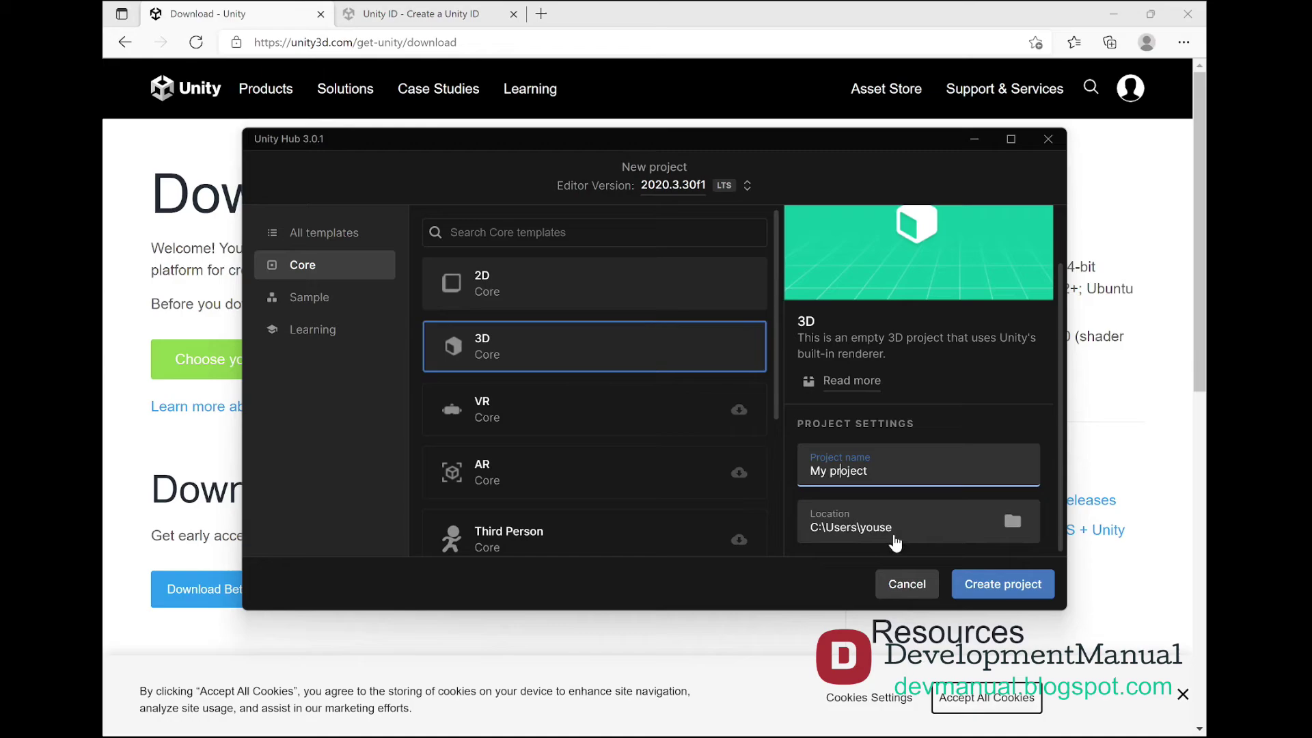
Set the project location to a newly created Unity3D folder
click(1013, 522)
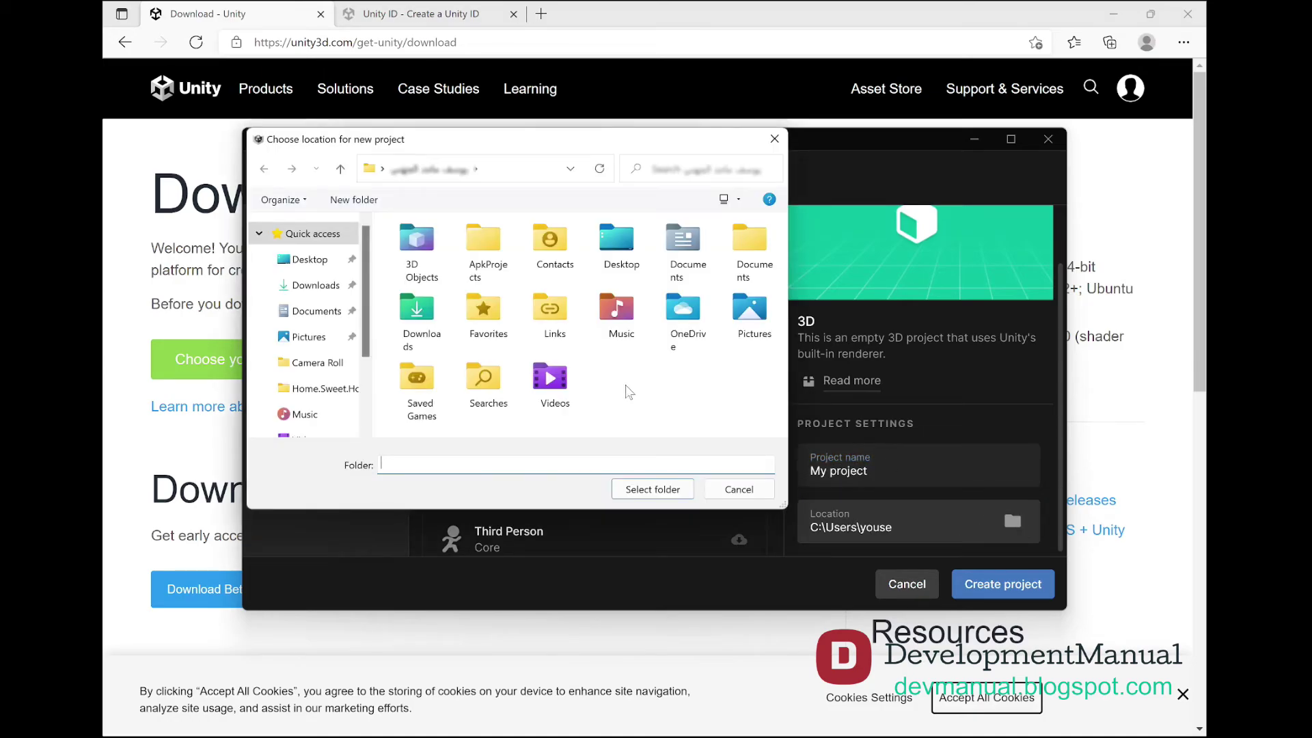
click(335, 205)
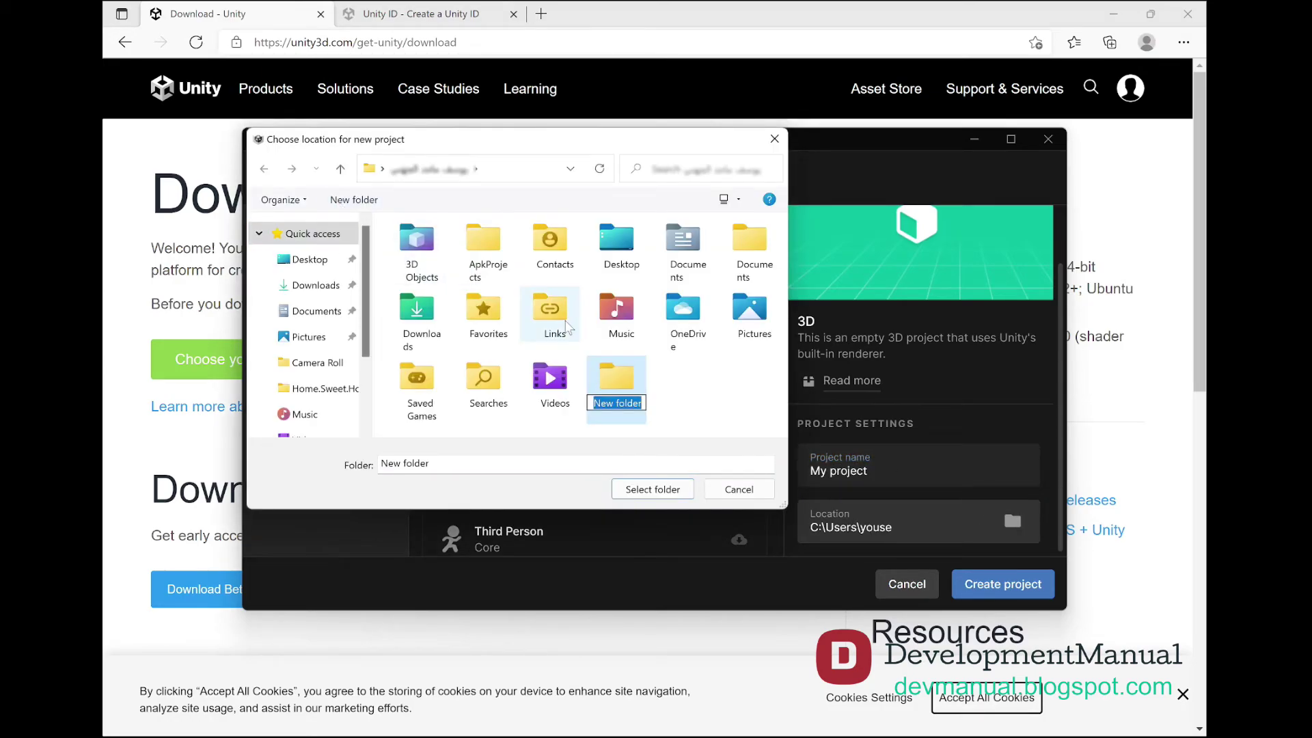
text(Unity3D)
key(Return)
double_click(619, 378)
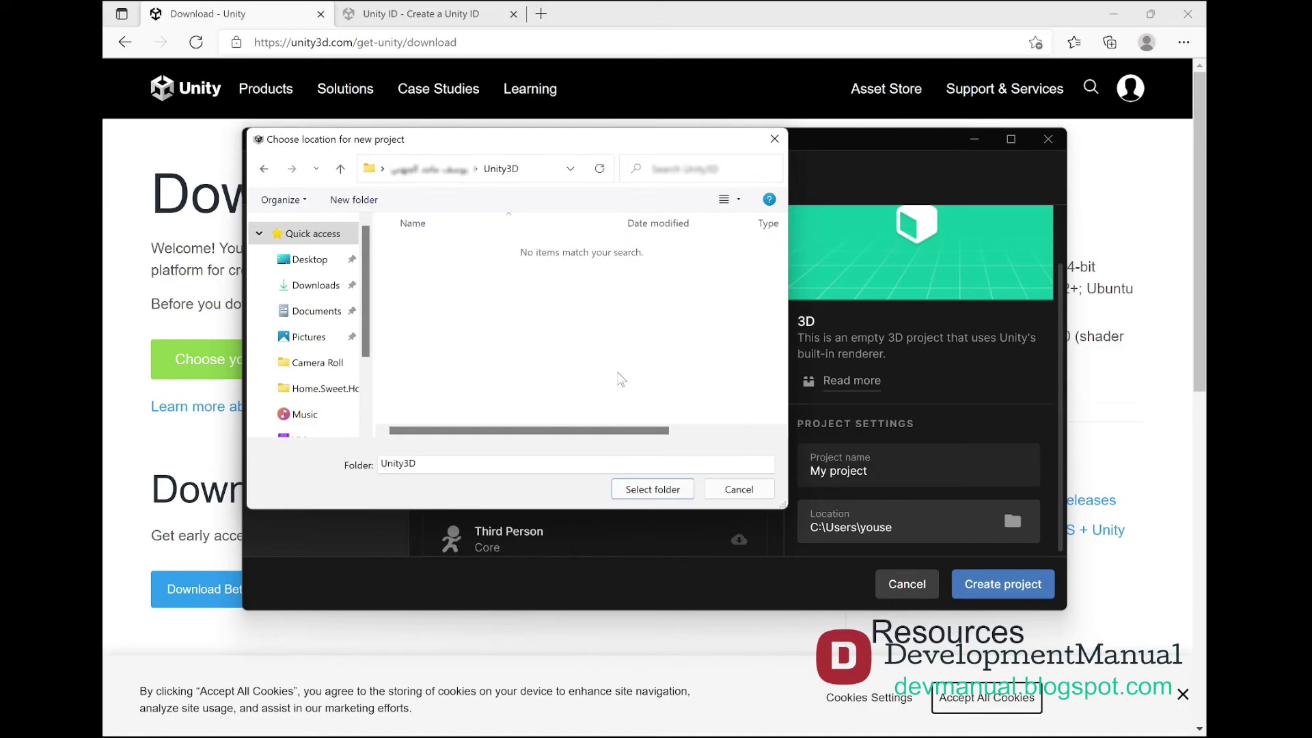
click(642, 491)
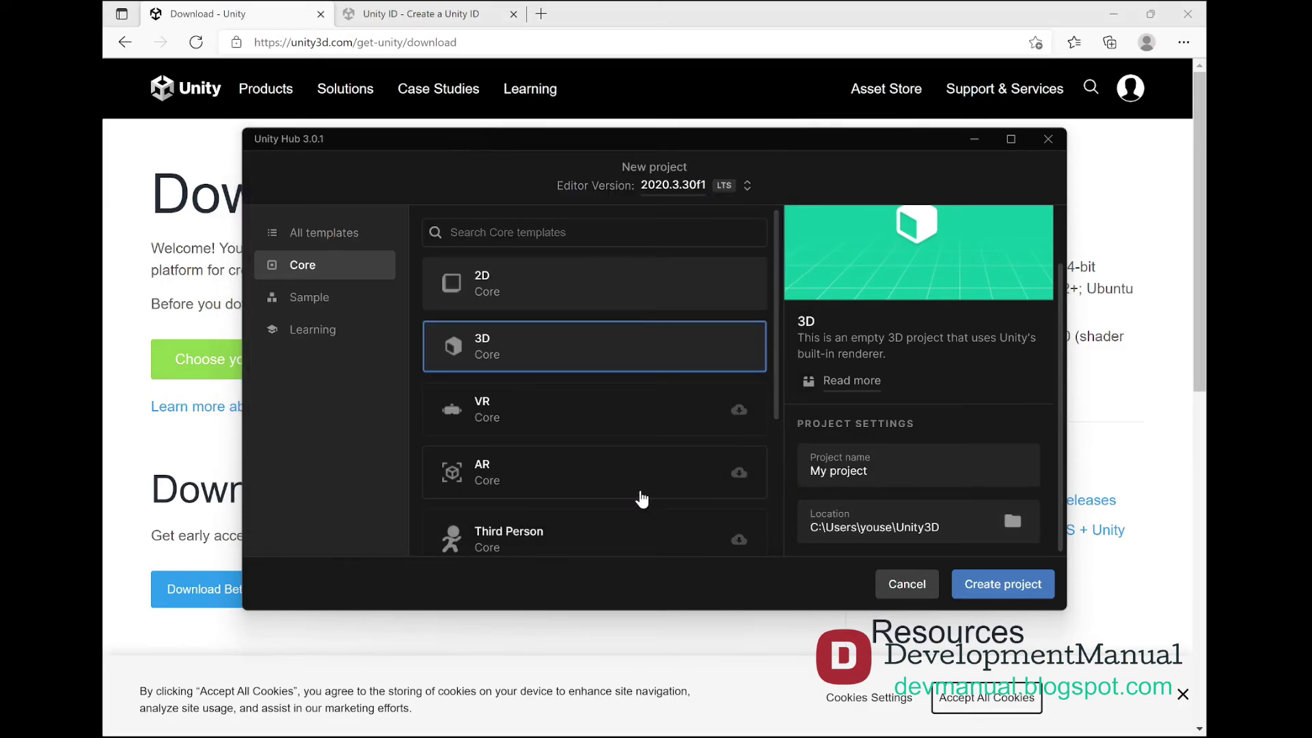
Name the project Endless_Runner and create it
key(shift+Tab)
key(ctrl+shift+Left)
key(ctrl+shift+Left)
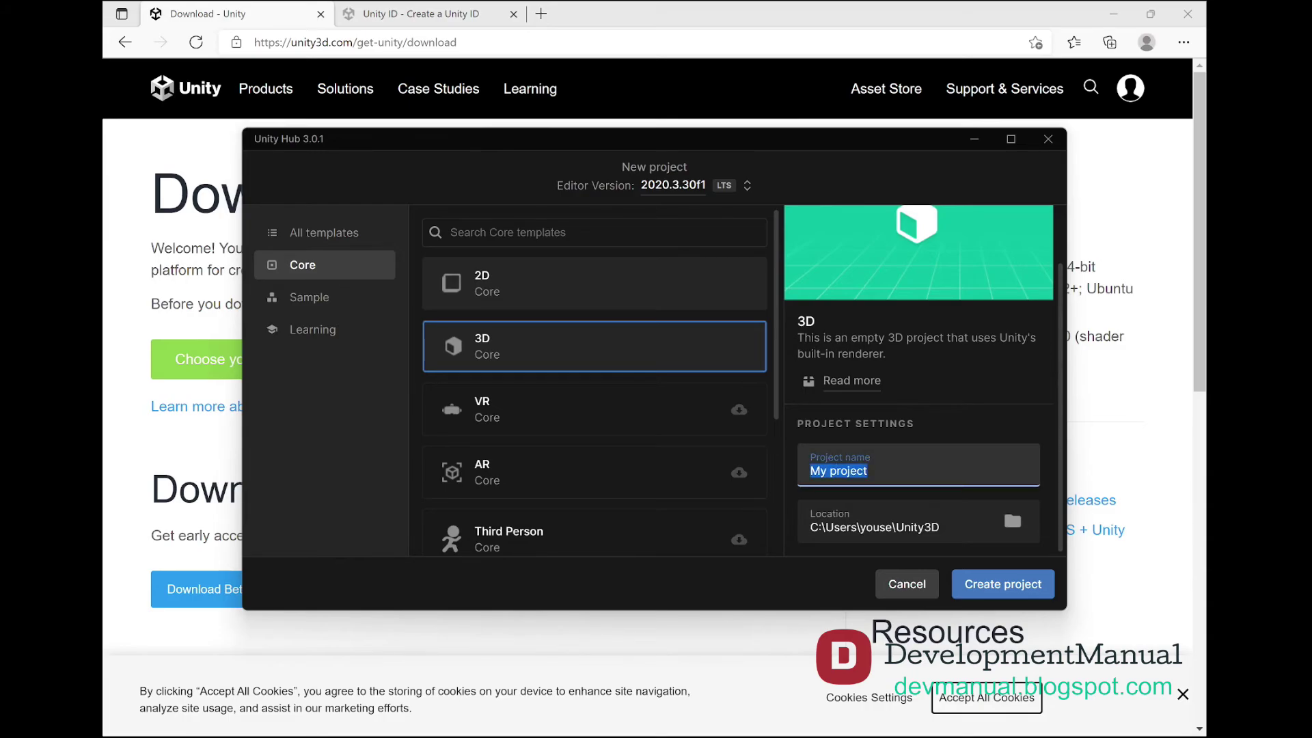
text(Endless_Runner)
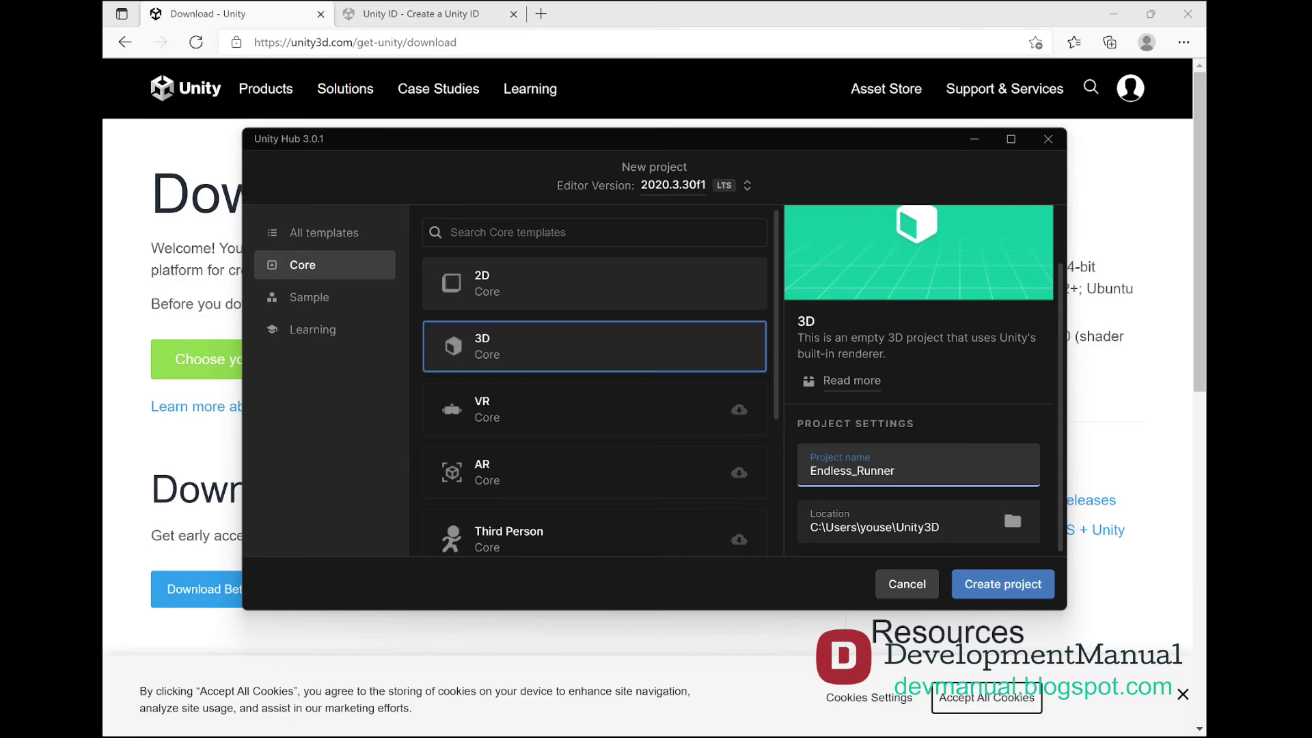
click(994, 583)
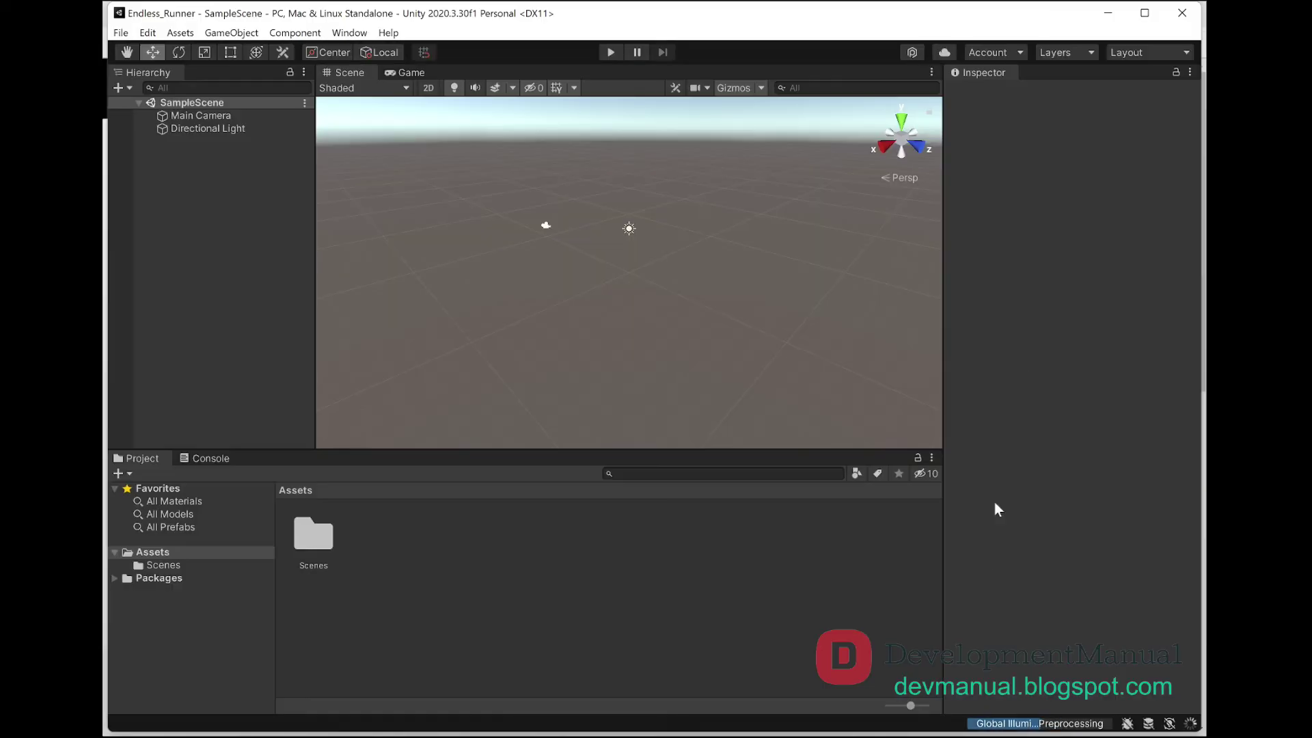
Maximize the Unity Editor window showing the Endless_Runner SampleScene
click(1145, 13)
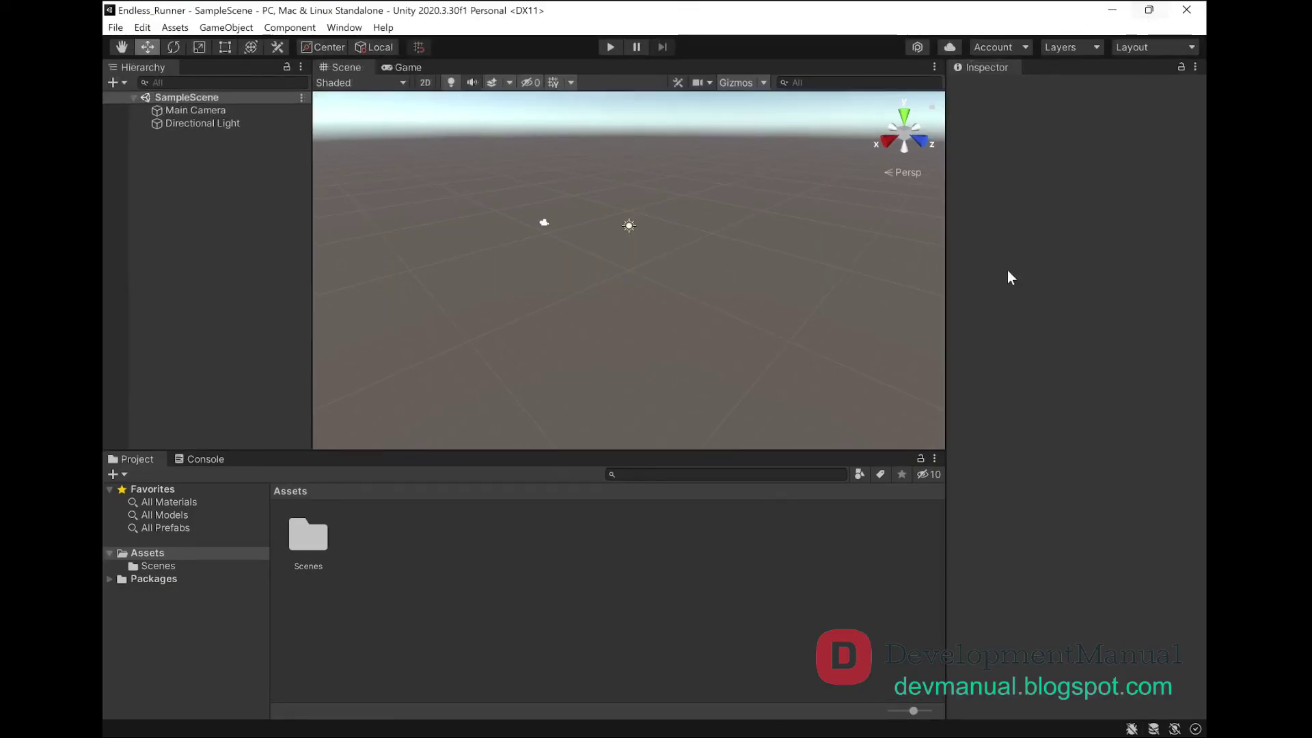